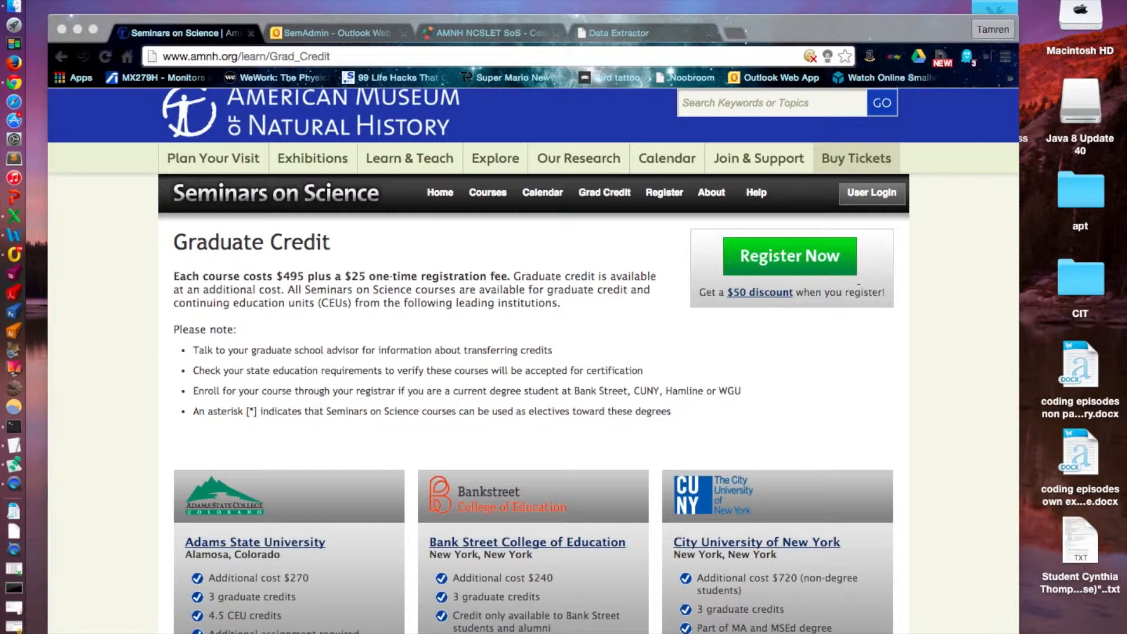
Examine the Graduate Credit page for the partner institutions and their additional costs and credit terms.
{"action": "scroll", "coordinate": [775, 403], "scroll_direction": "down", "scroll_amount": 3}
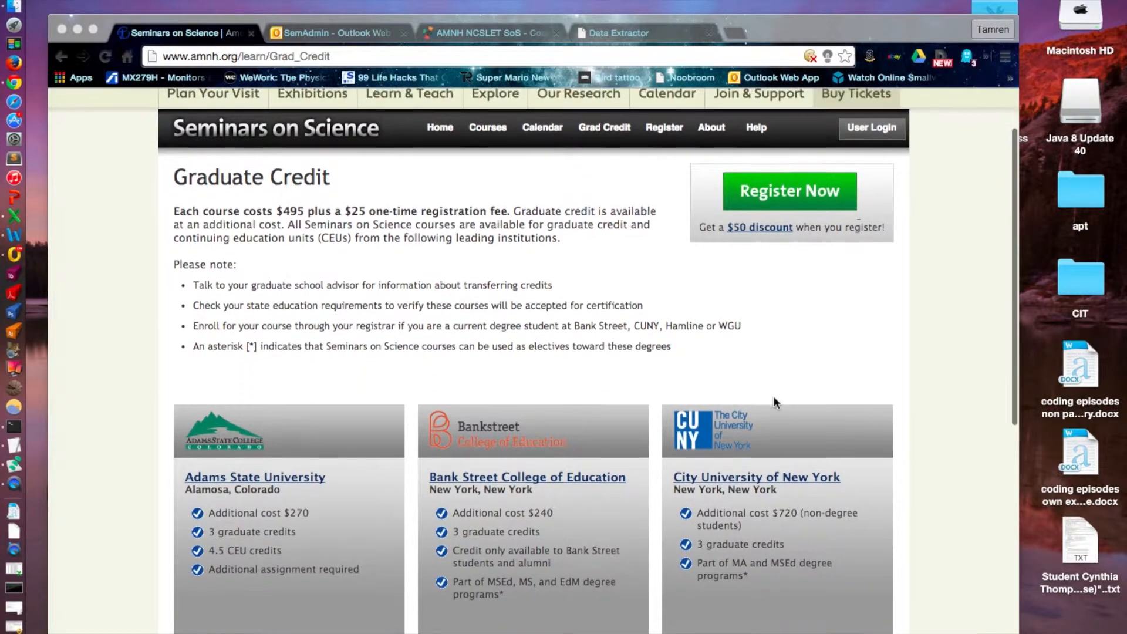
{"action": "scroll", "coordinate": [773, 400], "scroll_direction": "down", "scroll_amount": 1}
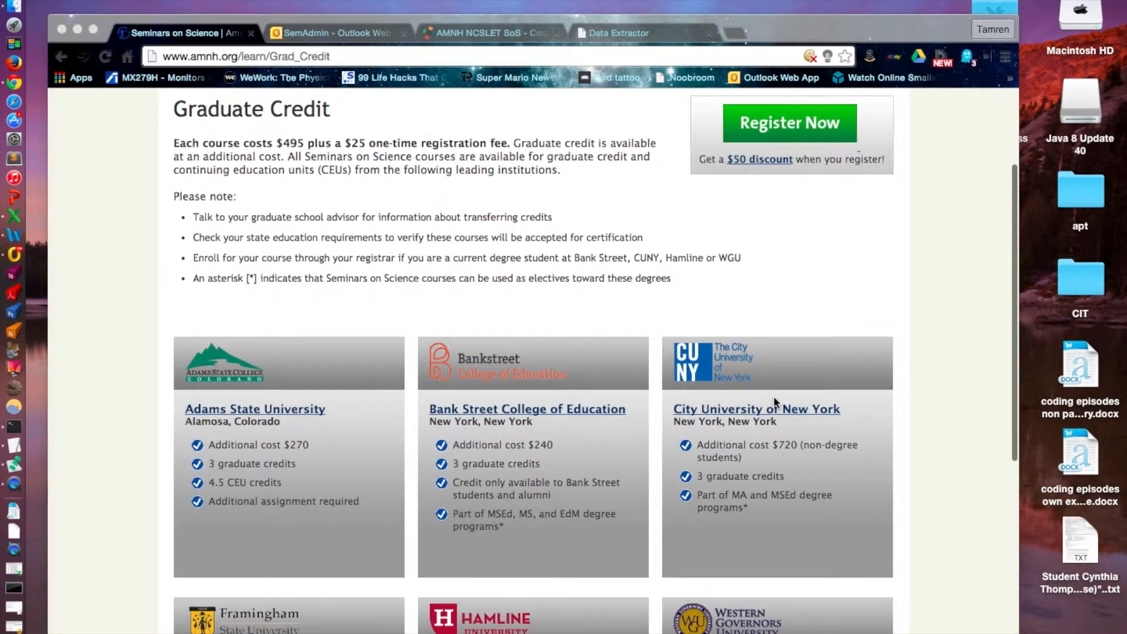
{"action": "scroll", "coordinate": [774, 398], "scroll_direction": "down", "scroll_amount": 2}
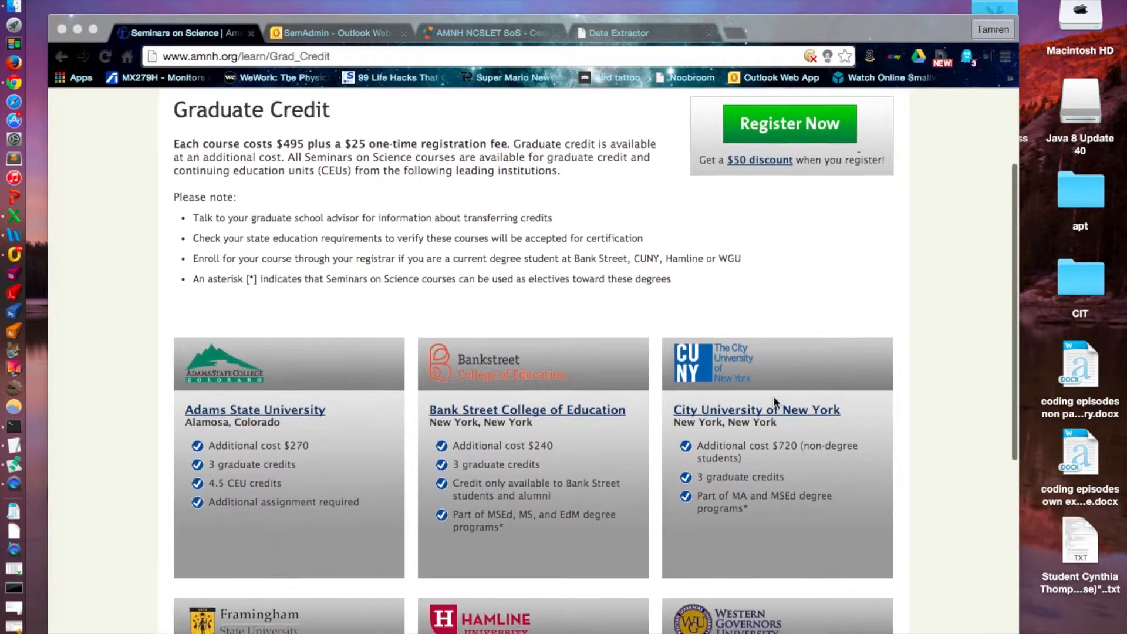
{"action": "scroll", "coordinate": [775, 402], "scroll_direction": "down", "scroll_amount": 2}
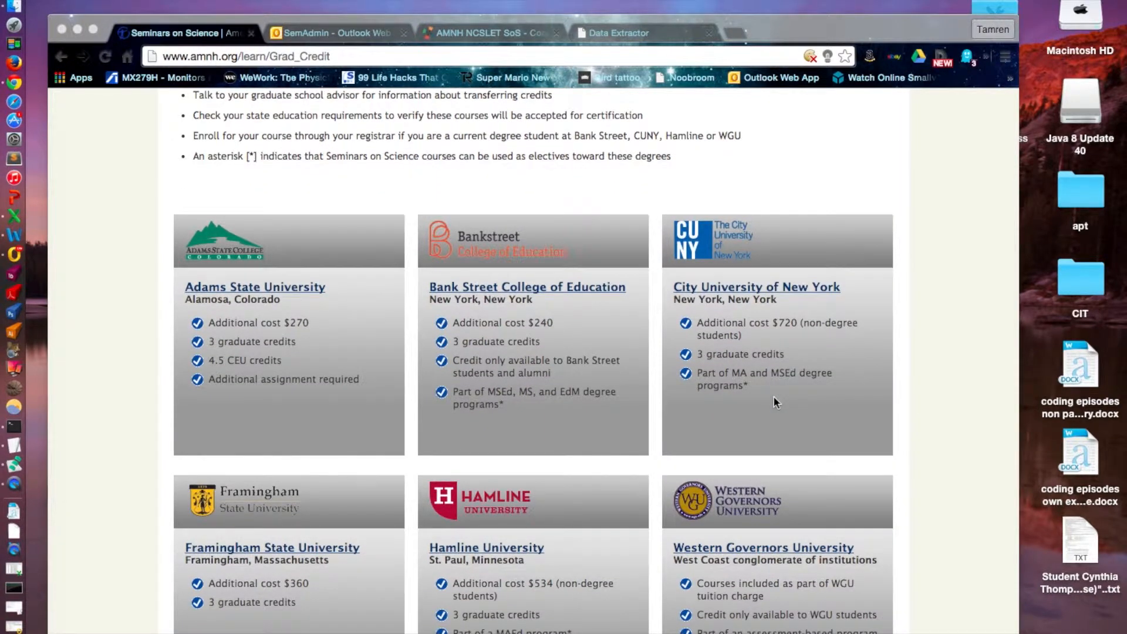
{"action": "scroll", "coordinate": [774, 397], "scroll_direction": "up", "scroll_amount": 1}
{"action": "scroll", "coordinate": [775, 402], "scroll_direction": "up", "scroll_amount": 4}
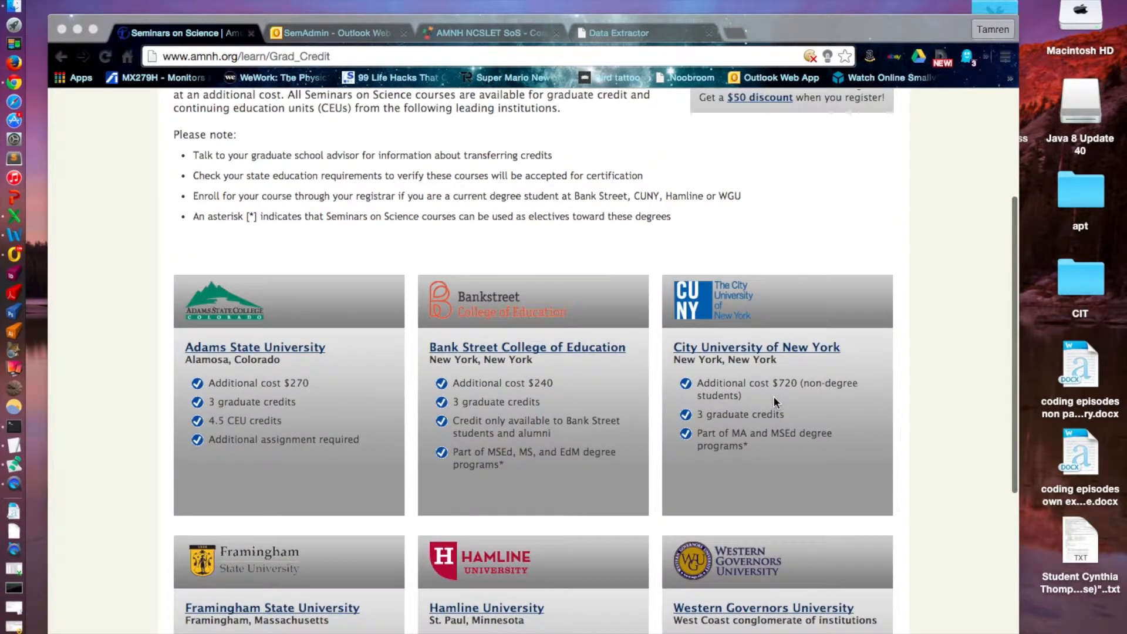
{"action": "scroll", "coordinate": [774, 396], "scroll_direction": "up", "scroll_amount": 1}
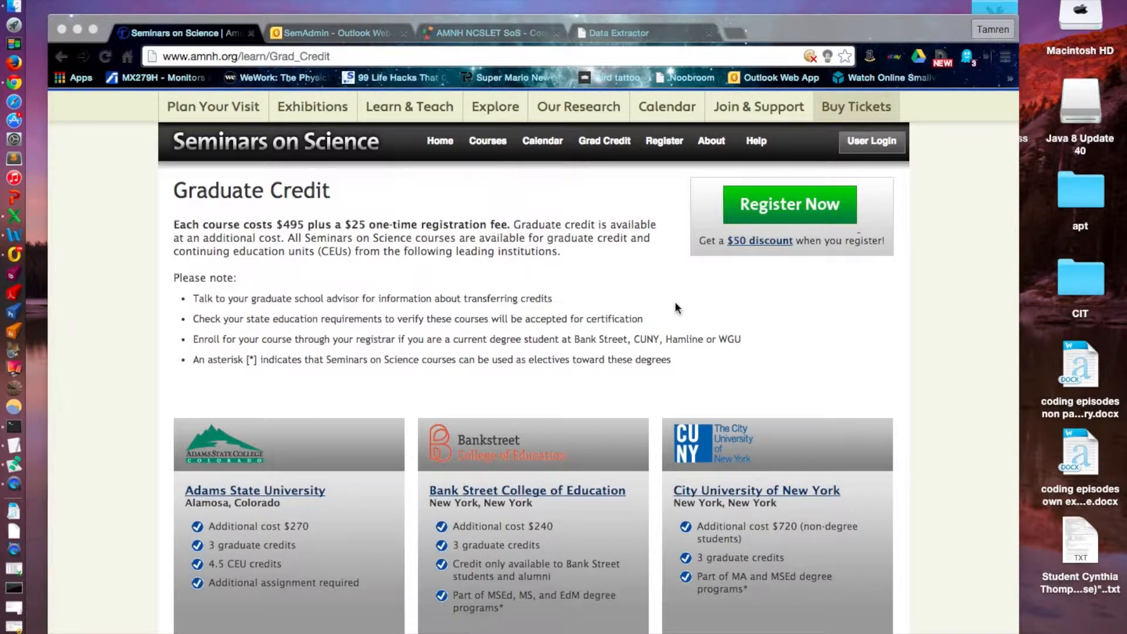
{"action": "scroll", "coordinate": [719, 388], "scroll_direction": "down", "scroll_amount": 5}
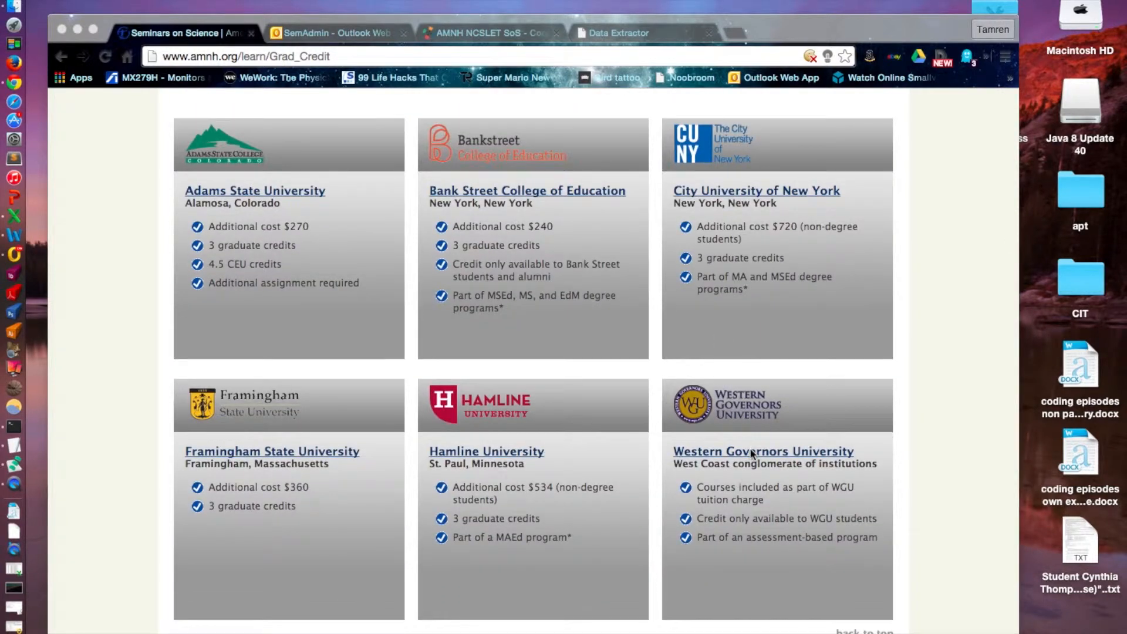
Open the Western Governors University partner page and review its overview, graduate credit highlights and notes.
{"action": "left_click", "coordinate": [752, 454]}
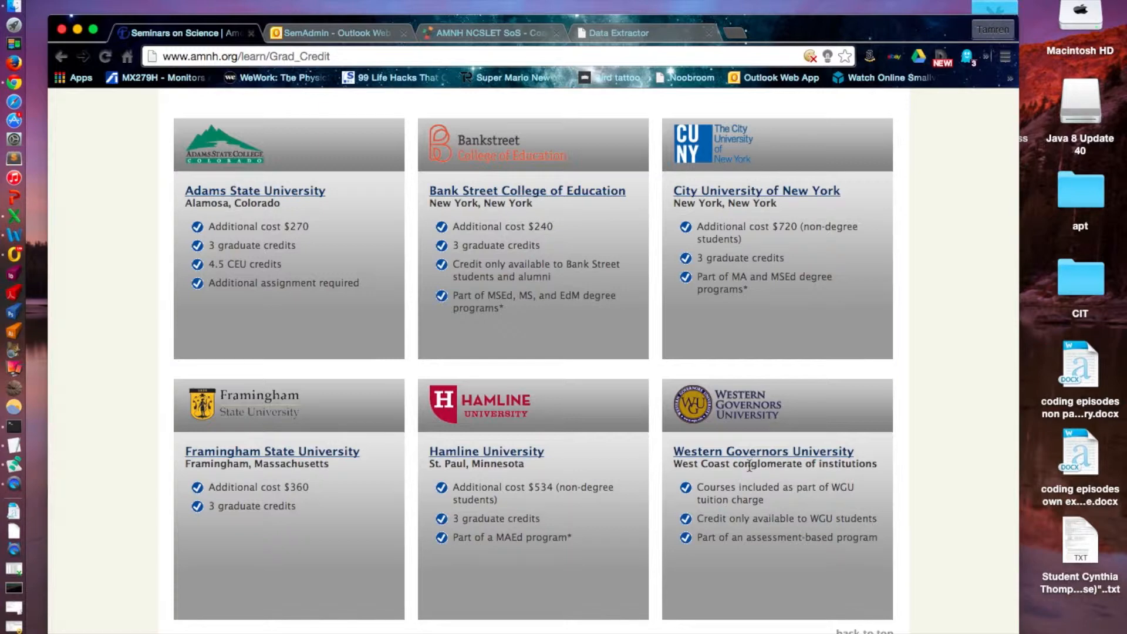
{"action": "left_click", "coordinate": [747, 456]}
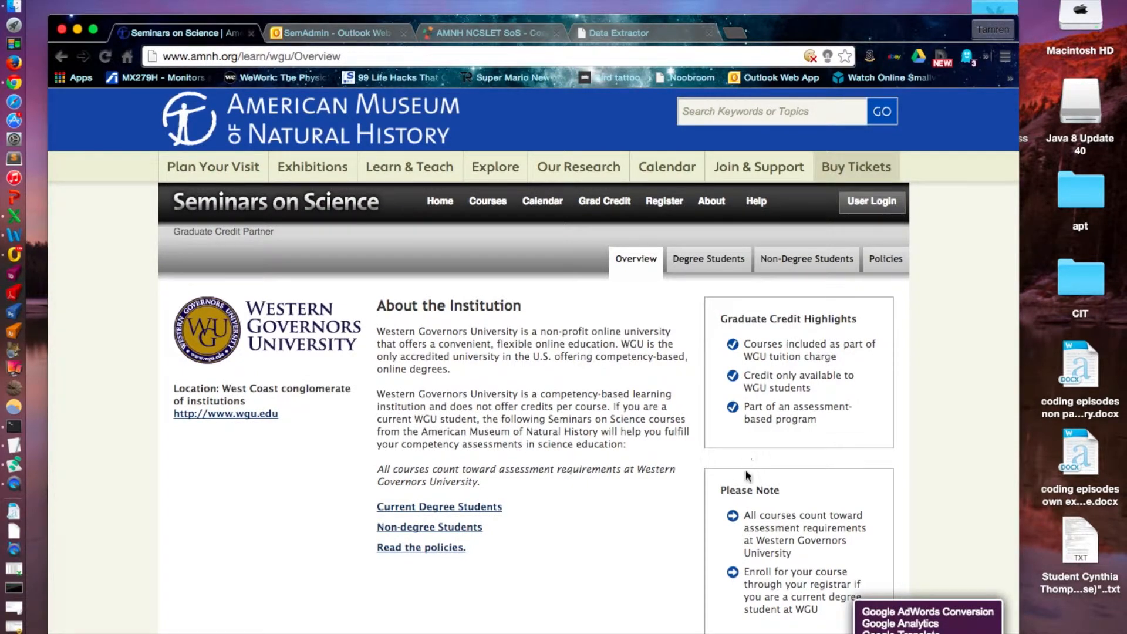
{"action": "scroll", "coordinate": [744, 524], "scroll_direction": "down", "scroll_amount": 2}
{"action": "scroll", "coordinate": [744, 524], "scroll_direction": "up", "scroll_amount": 1}
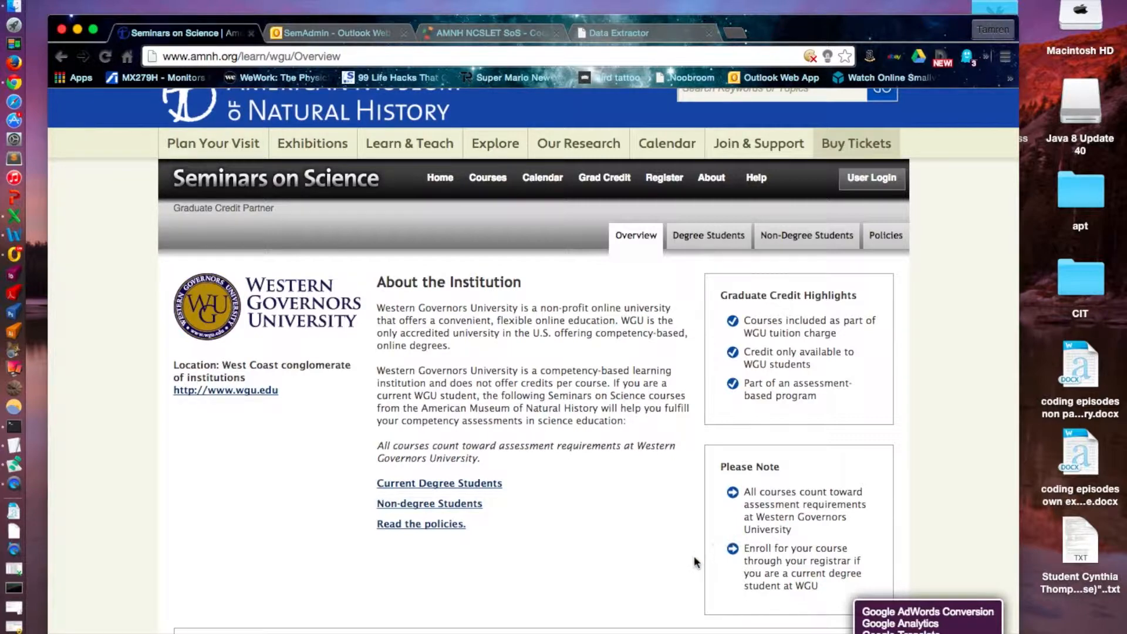
{"action": "scroll", "coordinate": [694, 555], "scroll_direction": "down", "scroll_amount": 2}
{"action": "scroll", "coordinate": [694, 561], "scroll_direction": "up", "scroll_amount": 3}
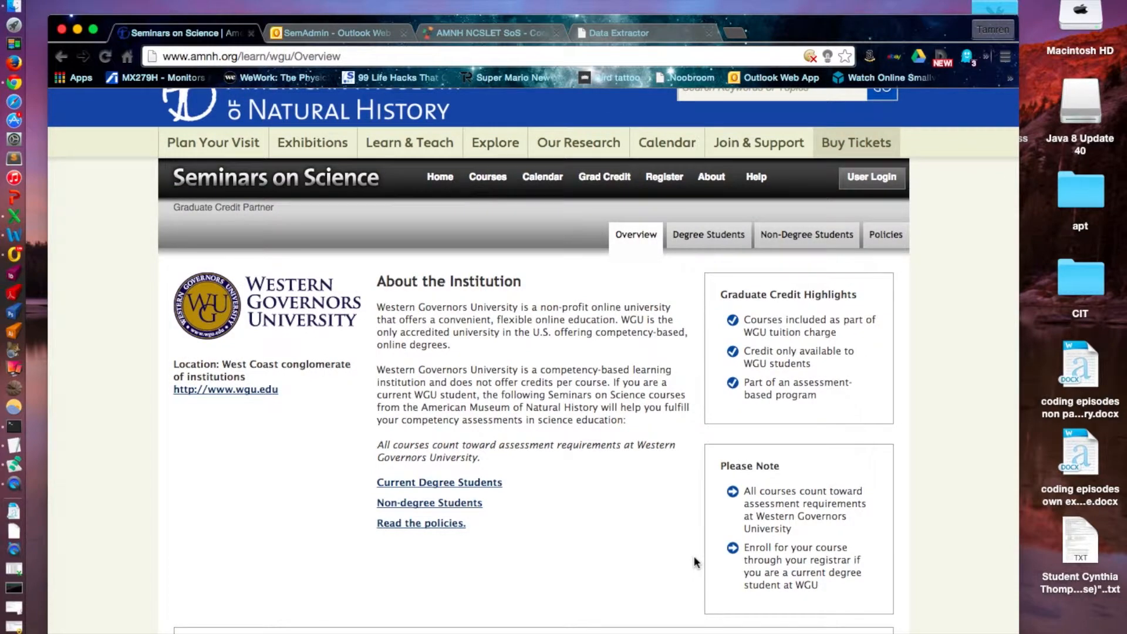
Bring up the SemAdmin mailbox in Outlook Web App, viewing the Data Extractor product page in between.
{"action": "left_click", "coordinate": [335, 33]}
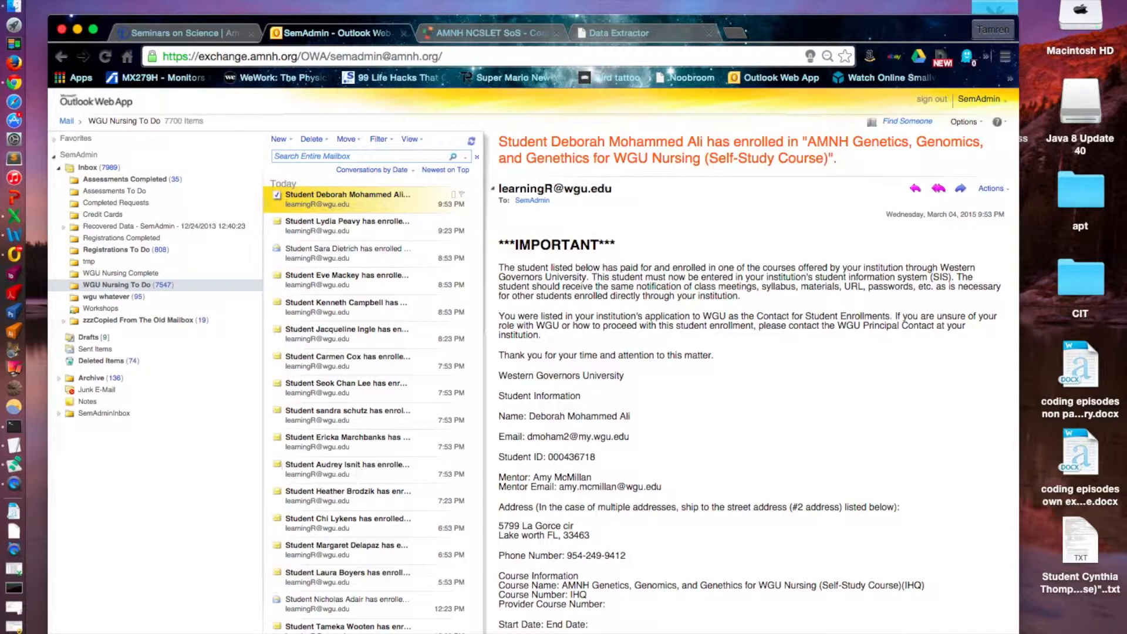
{"action": "left_click", "coordinate": [30, 574]}
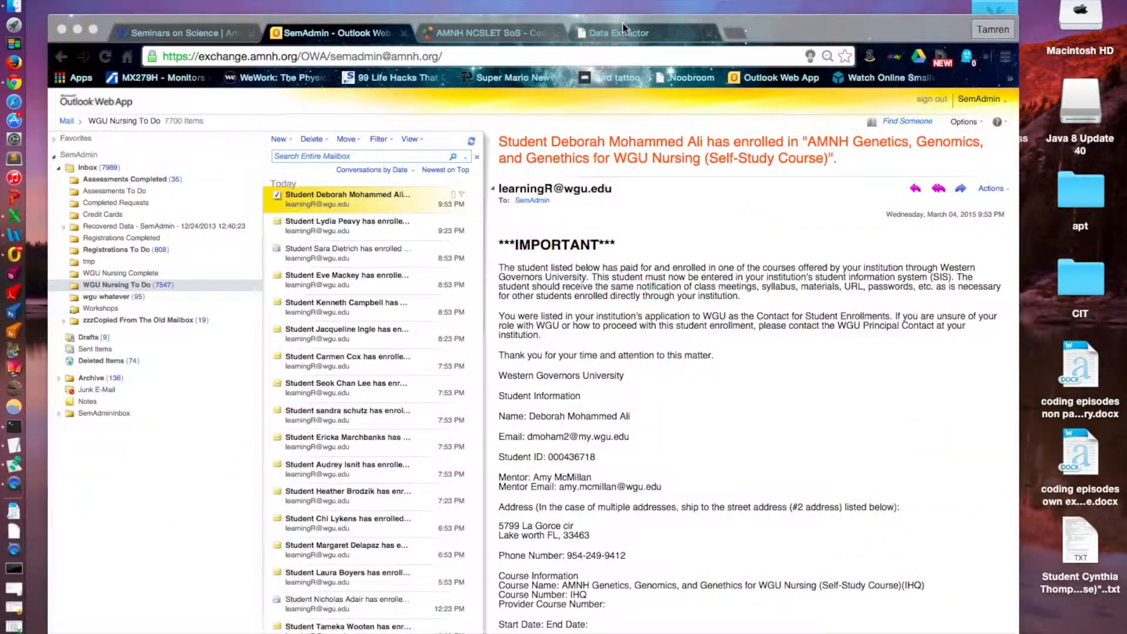
{"action": "left_click", "coordinate": [623, 23]}
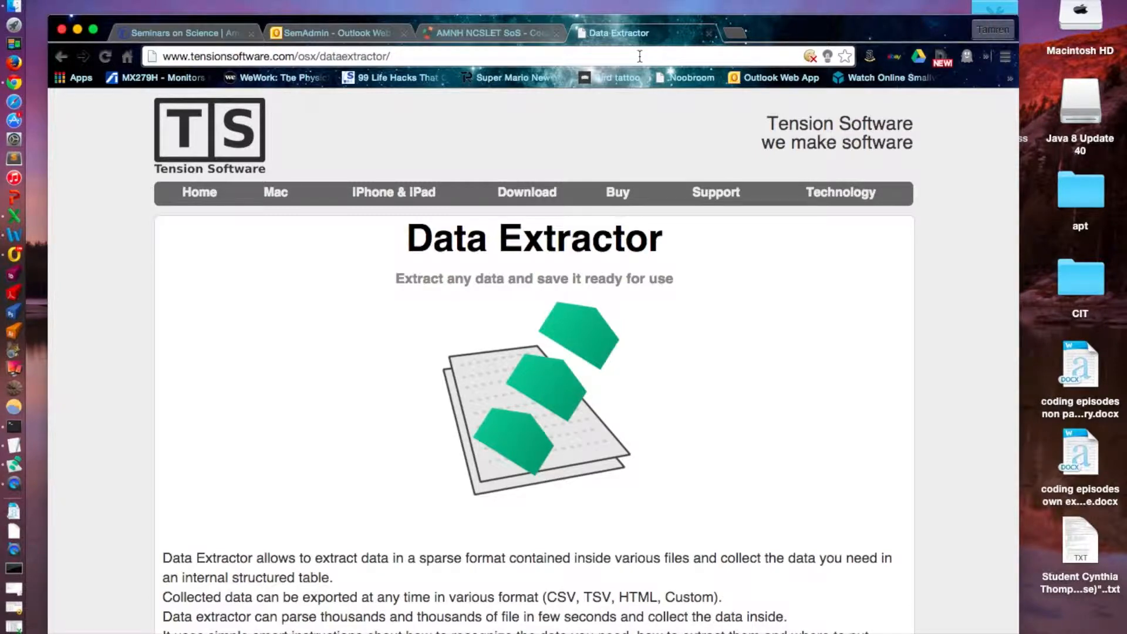
{"action": "left_click", "coordinate": [344, 33]}
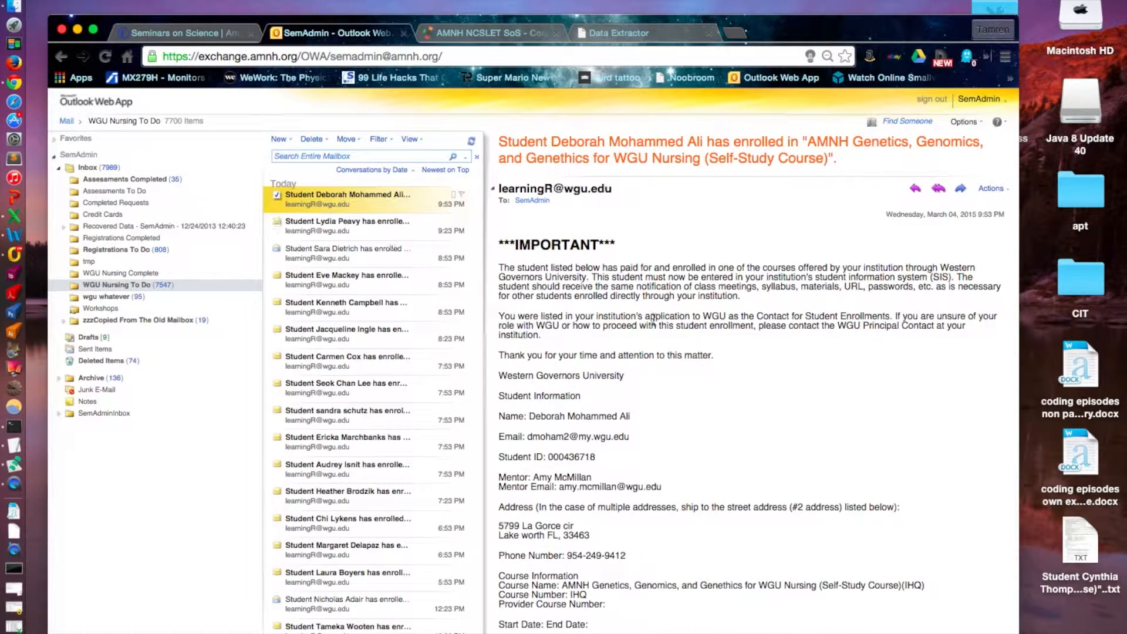
Examine the student and course details in the newest enrollment email and the WGU Nursing To Do folder.
{"action": "scroll", "coordinate": [767, 353], "scroll_direction": "down", "scroll_amount": 1}
{"action": "scroll", "coordinate": [765, 350], "scroll_direction": "down", "scroll_amount": 1}
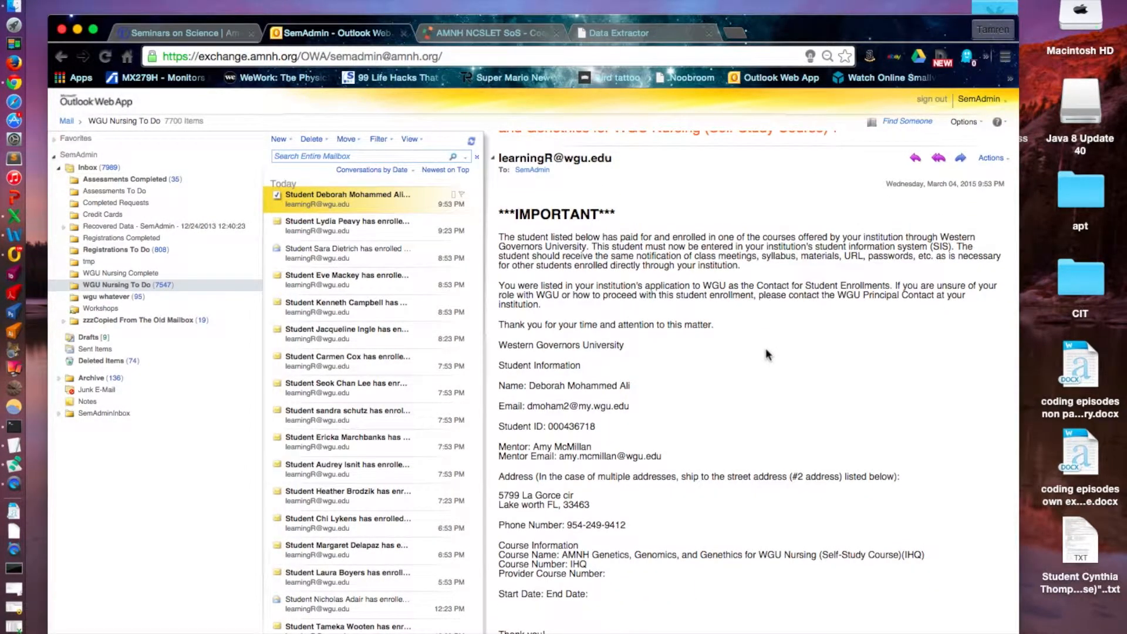
{"action": "scroll", "coordinate": [766, 350], "scroll_direction": "up", "scroll_amount": 1}
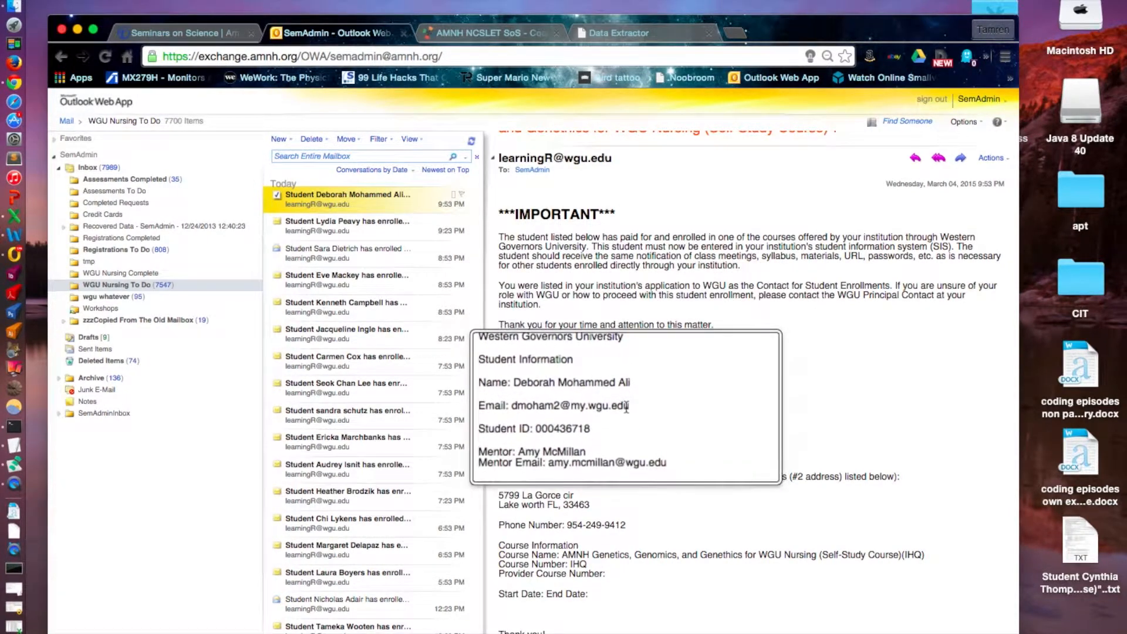
{"action": "scroll", "coordinate": [627, 407], "scroll_direction": "down", "scroll_amount": 3}
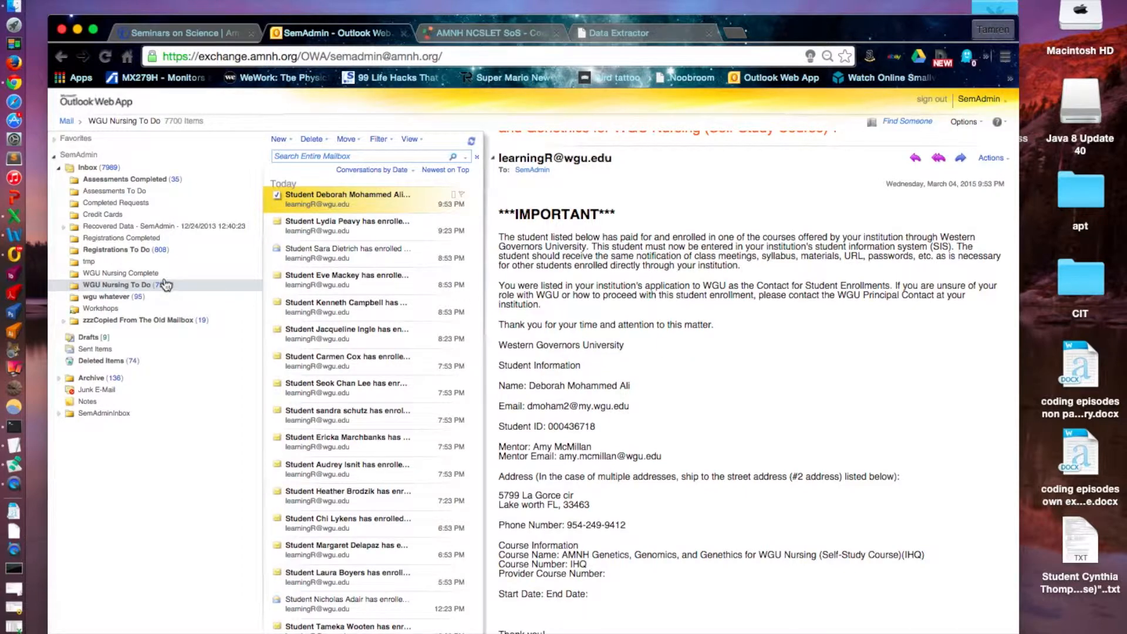
{"action": "scroll", "coordinate": [167, 285], "scroll_direction": "up", "scroll_amount": 3}
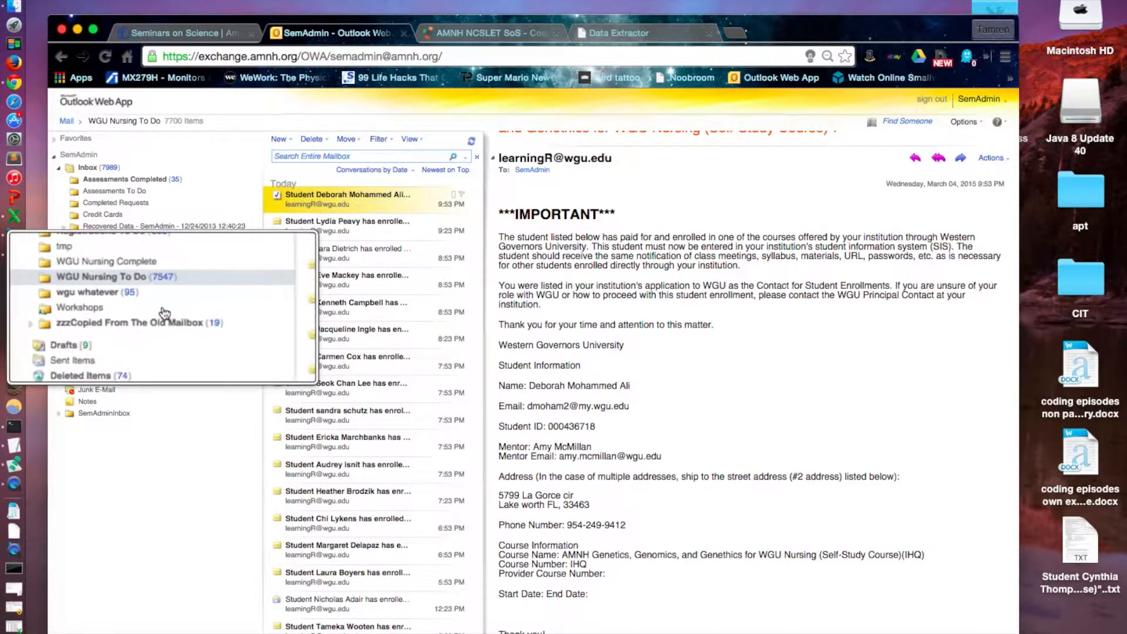
{"action": "scroll", "coordinate": [165, 313], "scroll_direction": "down", "scroll_amount": 1}
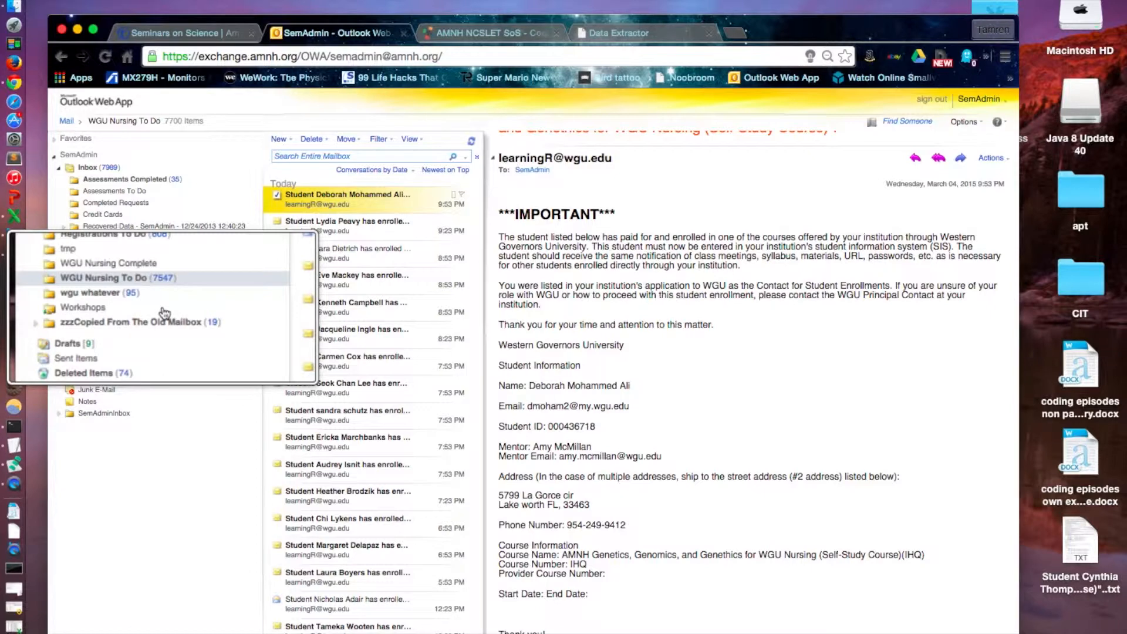
{"action": "scroll", "coordinate": [165, 314], "scroll_direction": "down", "scroll_amount": 3}
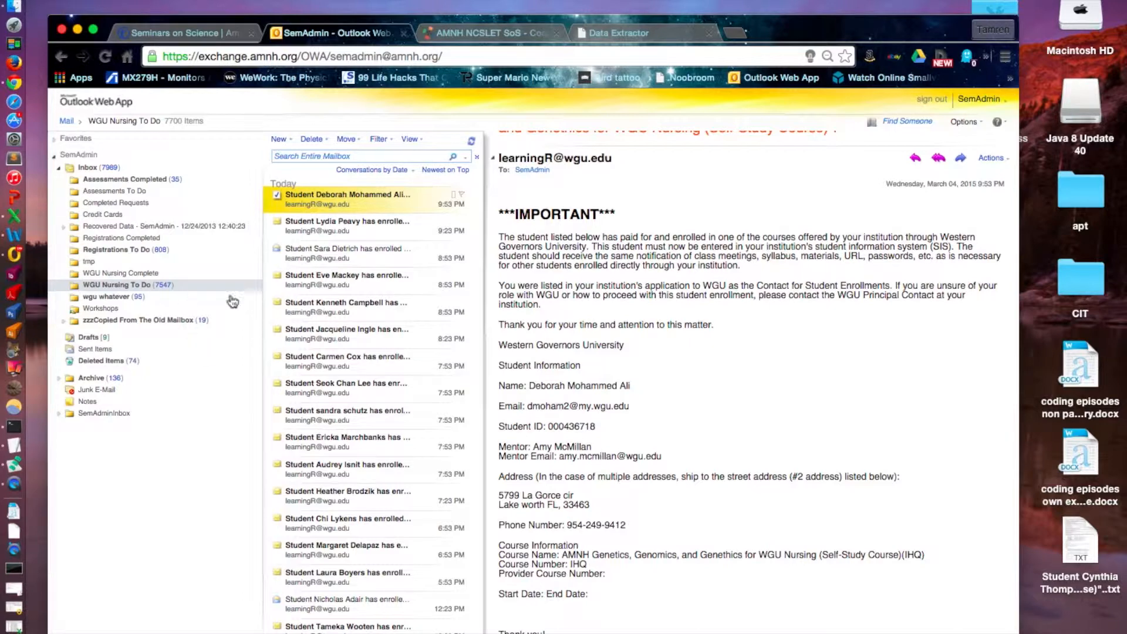
Select the fifteen newest enrollment emails in the WGU Nursing To Do folder, through the 5:53 PM message.
{"action": "scroll", "coordinate": [650, 377], "scroll_direction": "down", "scroll_amount": 2}
{"action": "scroll", "coordinate": [409, 345], "scroll_direction": "down", "scroll_amount": 5}
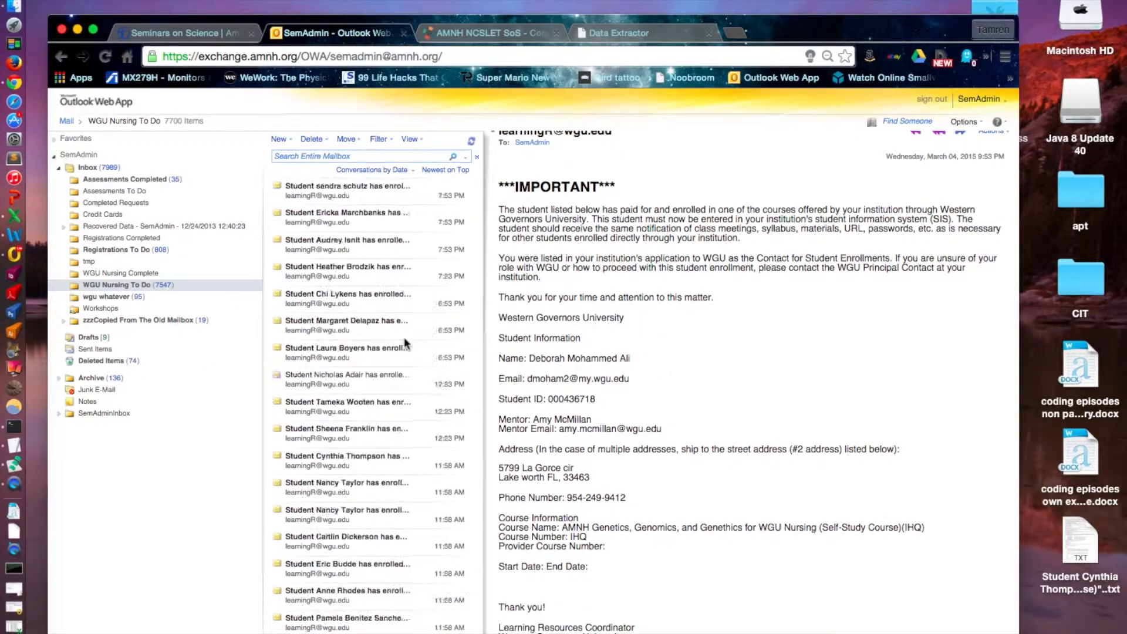
{"action": "scroll", "coordinate": [405, 343], "scroll_direction": "up", "scroll_amount": 5}
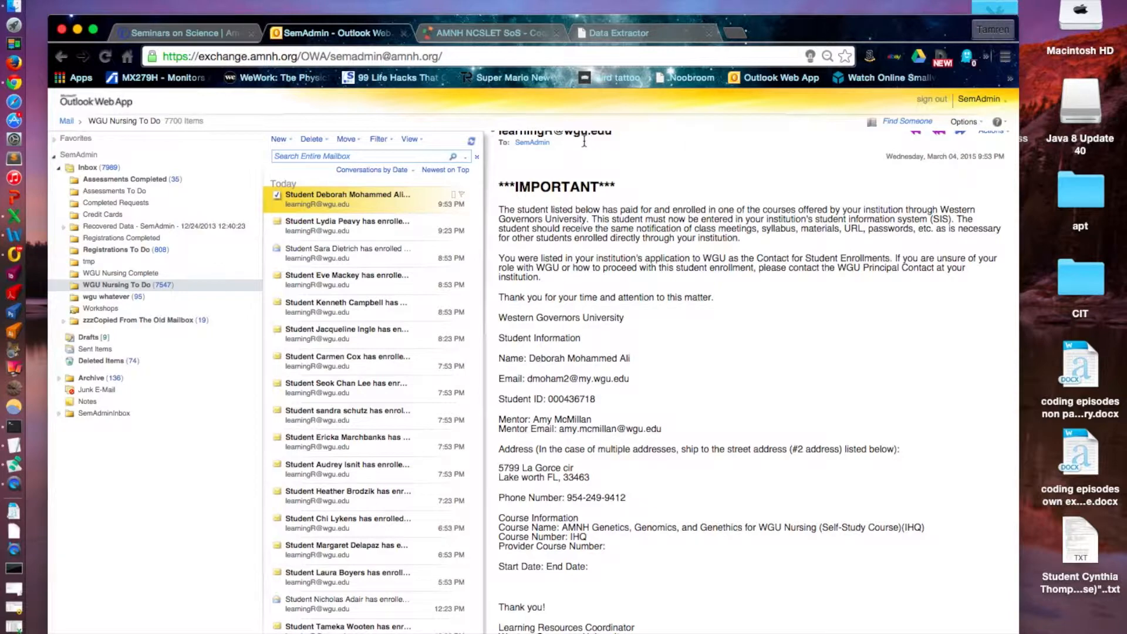
{"action": "scroll", "coordinate": [364, 346], "scroll_direction": "down", "scroll_amount": 5}
{"action": "scroll", "coordinate": [364, 346], "scroll_direction": "up", "scroll_amount": 5}
{"action": "left_click", "coordinate": [350, 504], "text": "shift"}
{"action": "left_click", "coordinate": [344, 578], "text": "shift"}
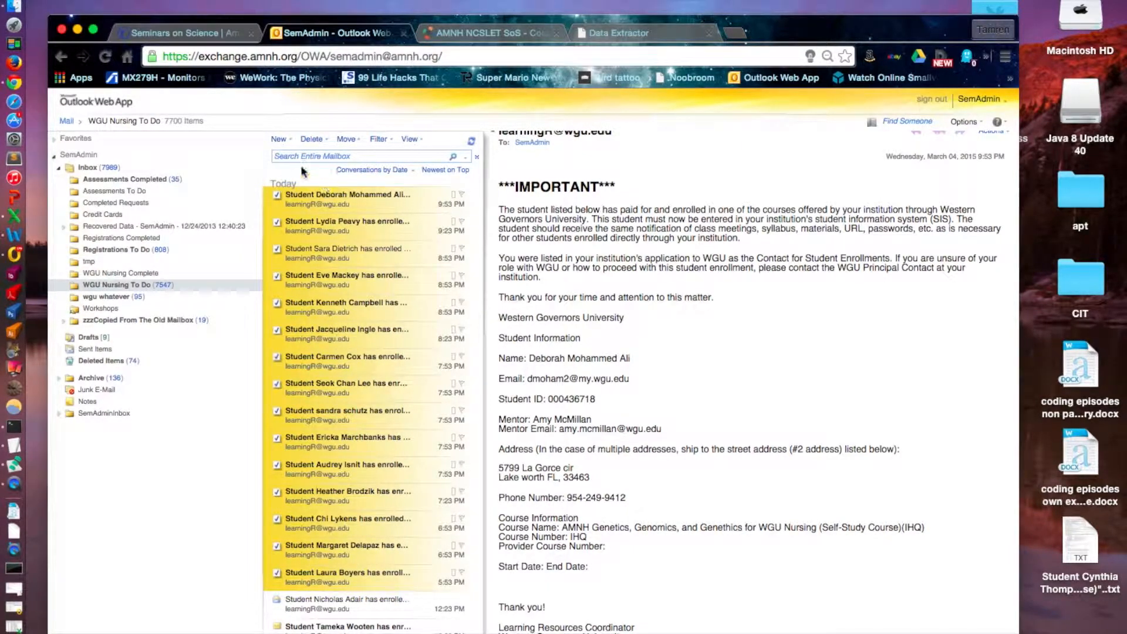
{"action": "left_click", "coordinate": [24, 249]}
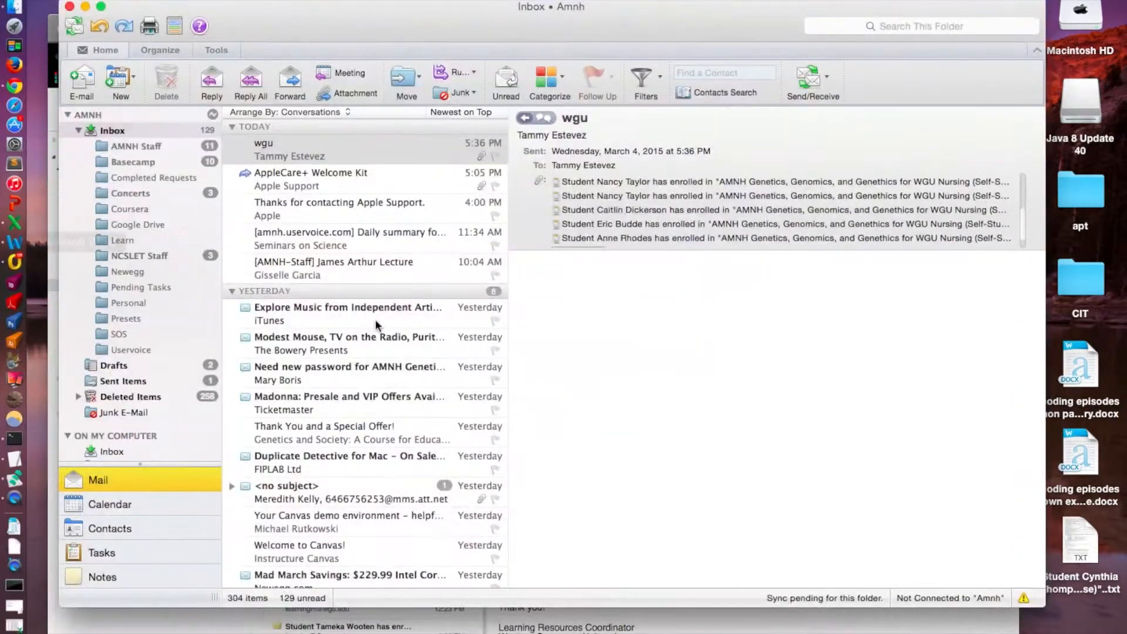
{"action": "scroll", "coordinate": [431, 267], "scroll_direction": "up", "scroll_amount": 1}
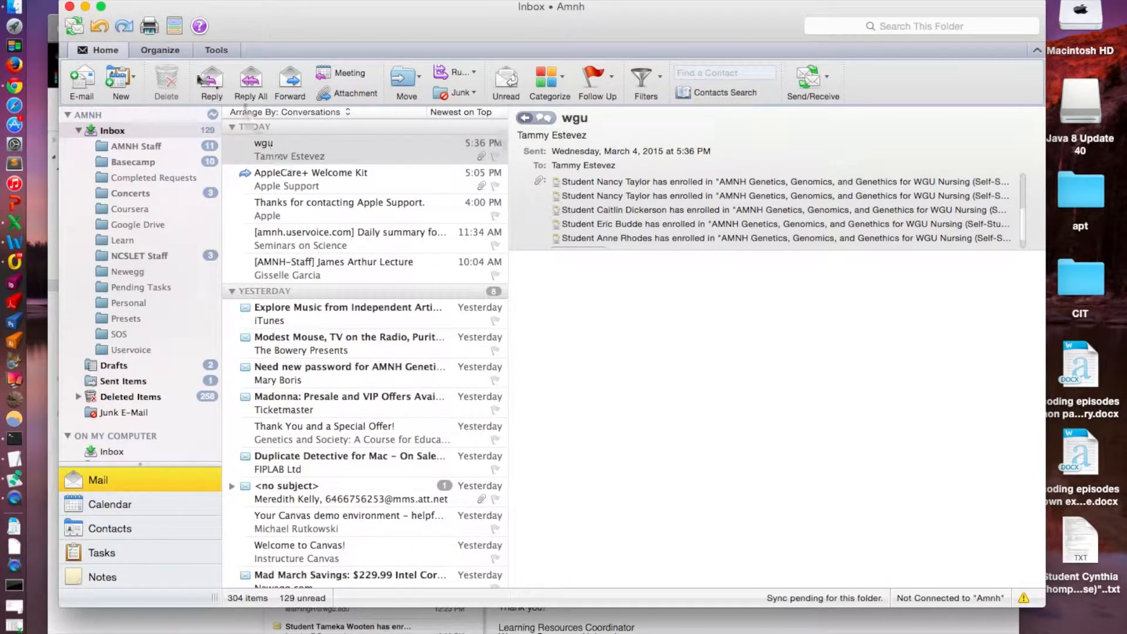
{"action": "left_click", "coordinate": [125, 78]}
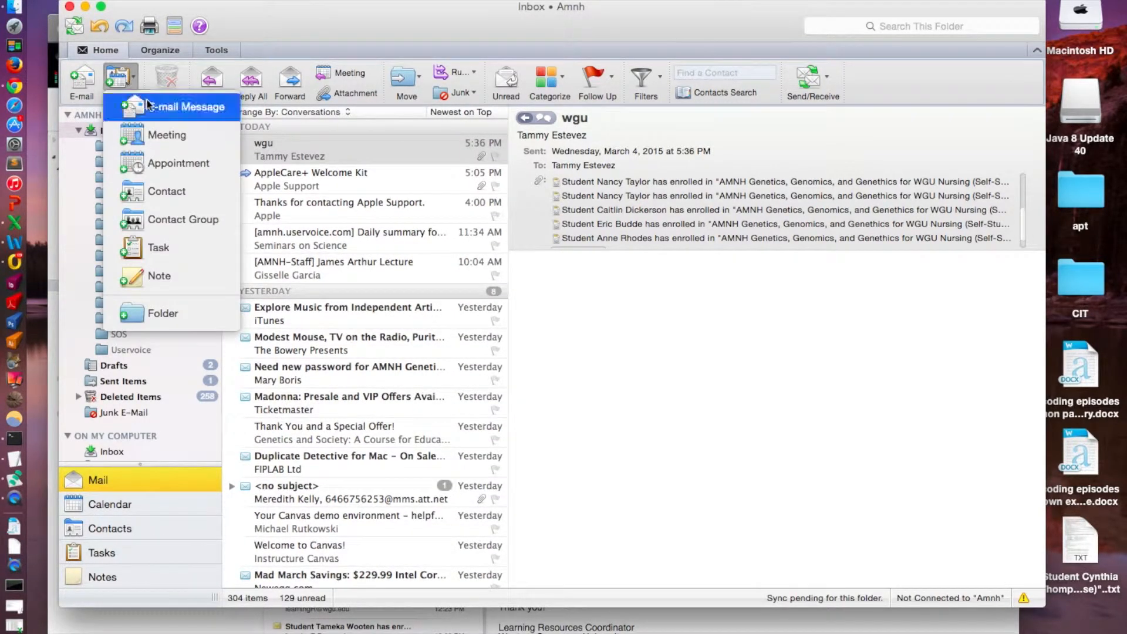
{"action": "left_click", "coordinate": [87, 7]}
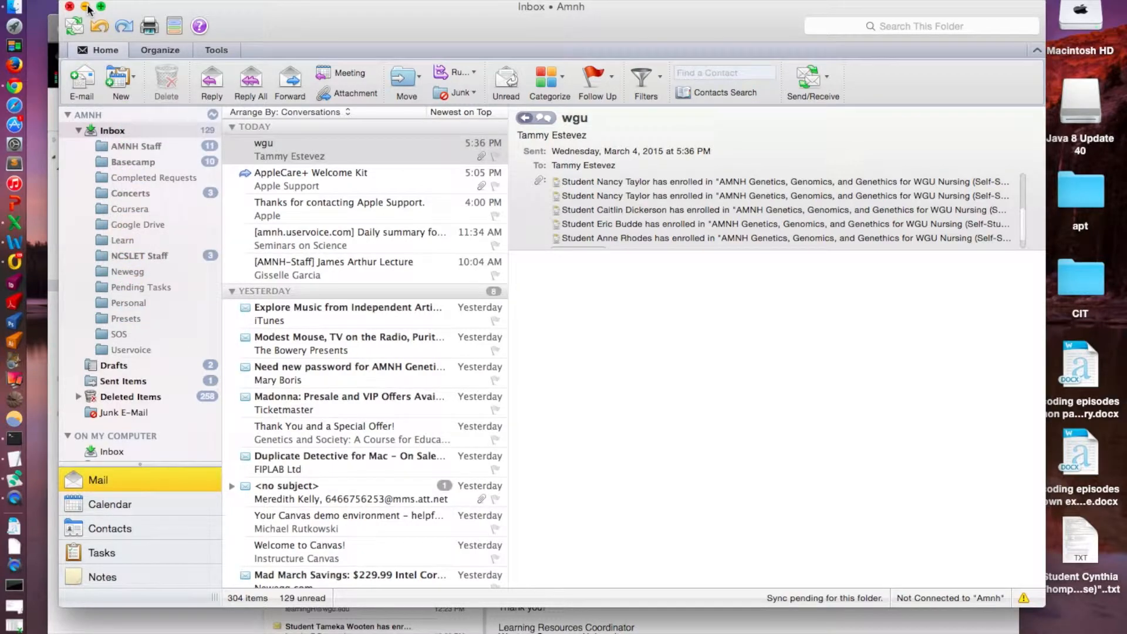
{"action": "left_click", "coordinate": [87, 7]}
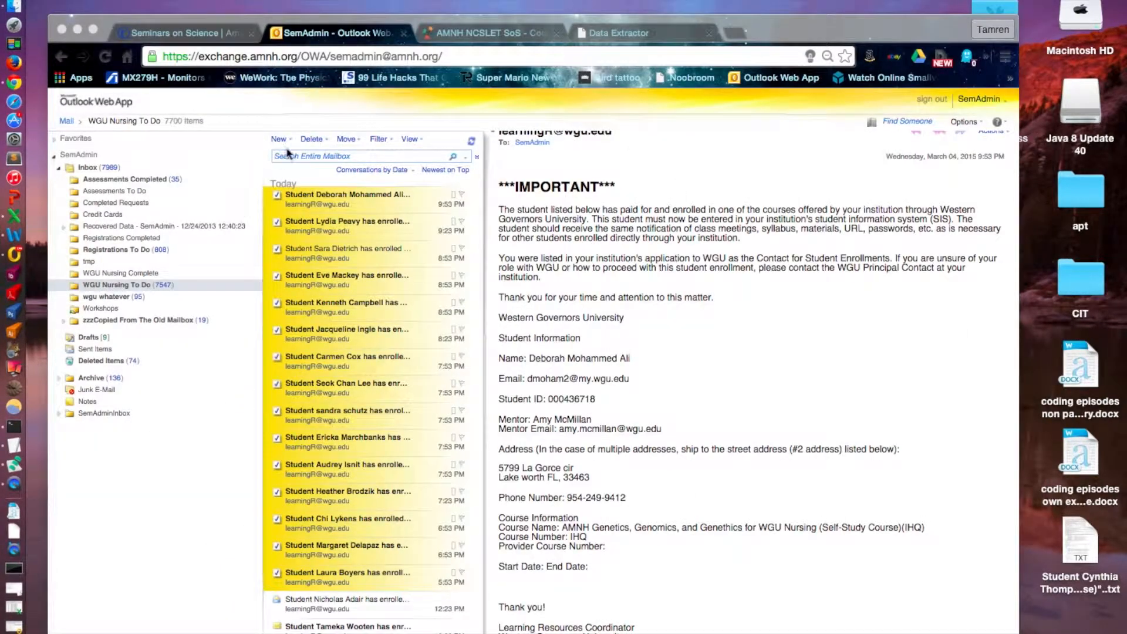
Start a new email from the SemAdmin mailbox and set its From field to the colleague's suggested address.
{"action": "left_click", "coordinate": [283, 138]}
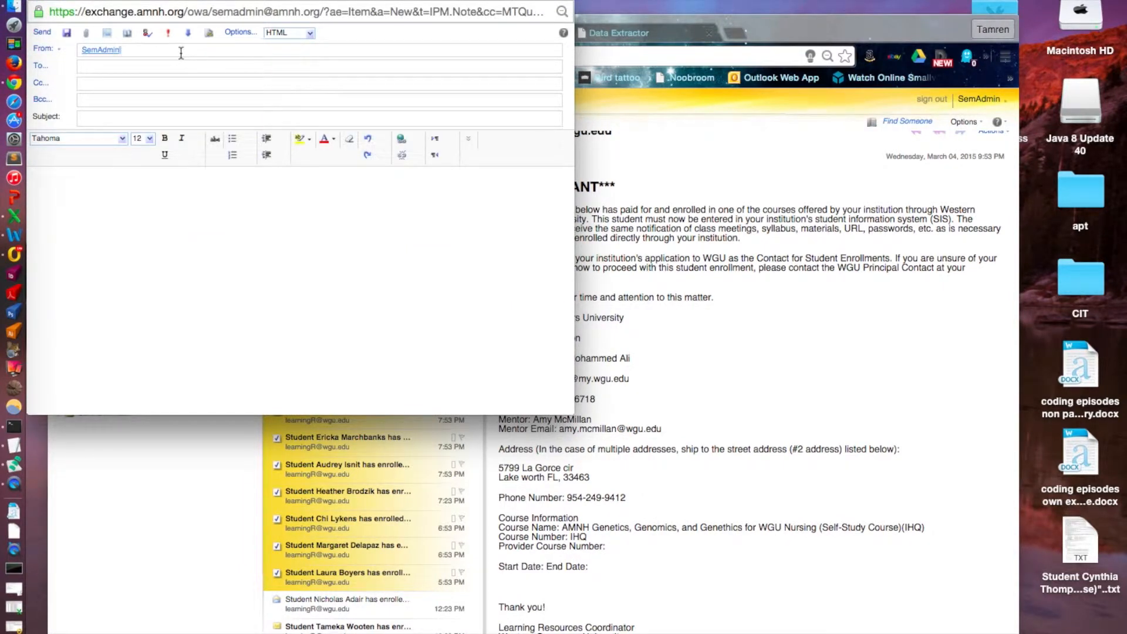
{"action": "type", "text": "testeve"}
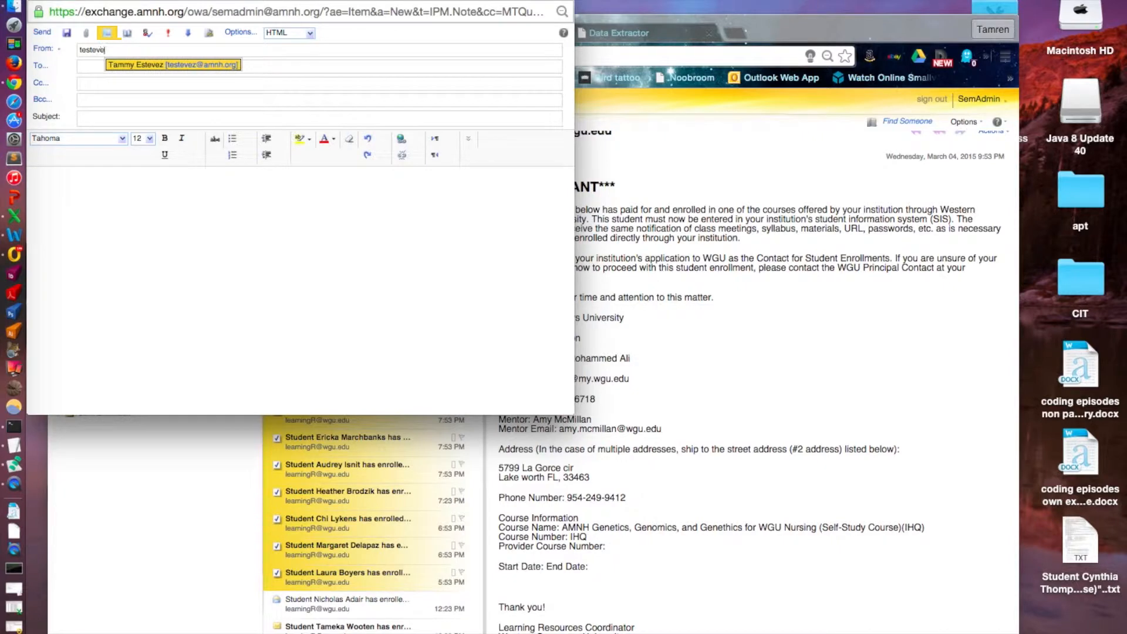
{"action": "left_click", "coordinate": [131, 65]}
Enter "wgu enrollents to process" as the subject of the new email.
{"action": "left_click", "coordinate": [106, 120]}
{"action": "type", "text": "wgu"}
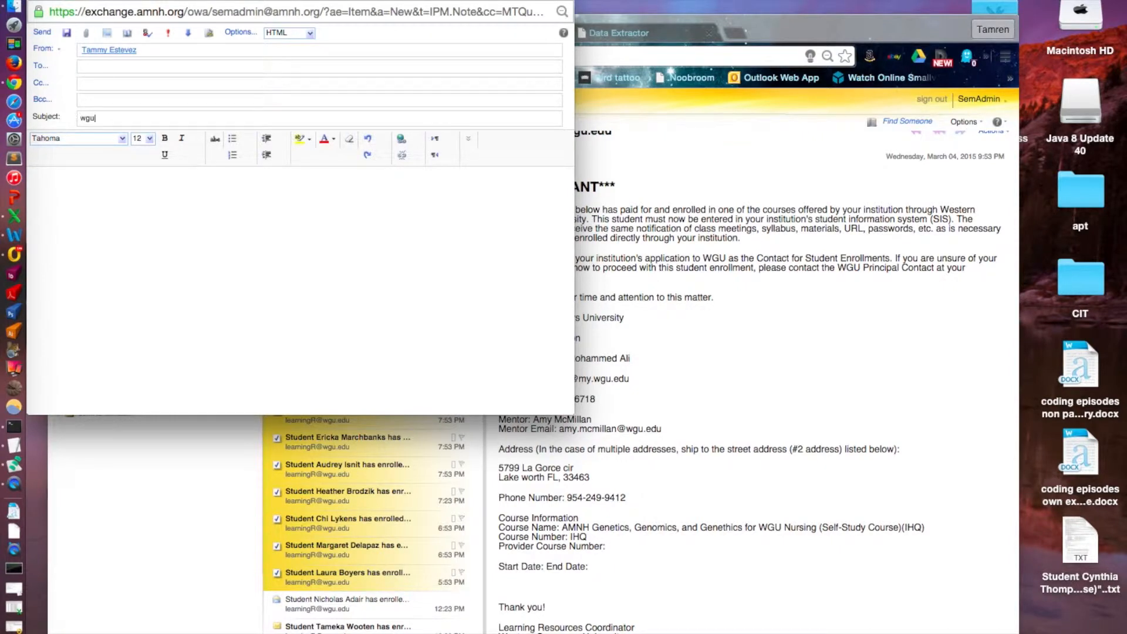
{"action": "type", "text": " enrollenet"}
{"action": "key", "text": "BackSpace"}
{"action": "key", "text": "BackSpace"}
{"action": "key", "text": "BackSpace"}
{"action": "key", "text": "BackSpace"}
{"action": "type", "text": "net"}
{"action": "key", "text": "BackSpace"}
{"action": "key", "text": "BackSpace"}
{"action": "type", "text": "ts to process"}
{"action": "left_click", "coordinate": [96, 206]}
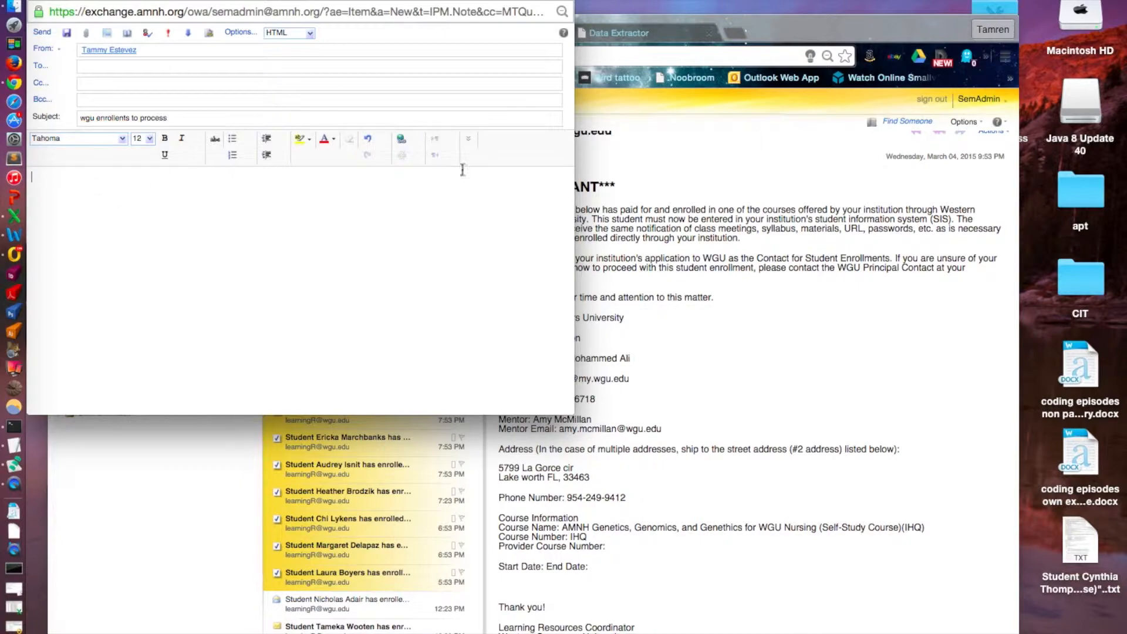
Move the mailbox window beside the new email and attach the selected enrollment emails to the message.
{"action": "left_click_drag", "start_coordinate": [780, 24], "coordinate": [1086, 123]}
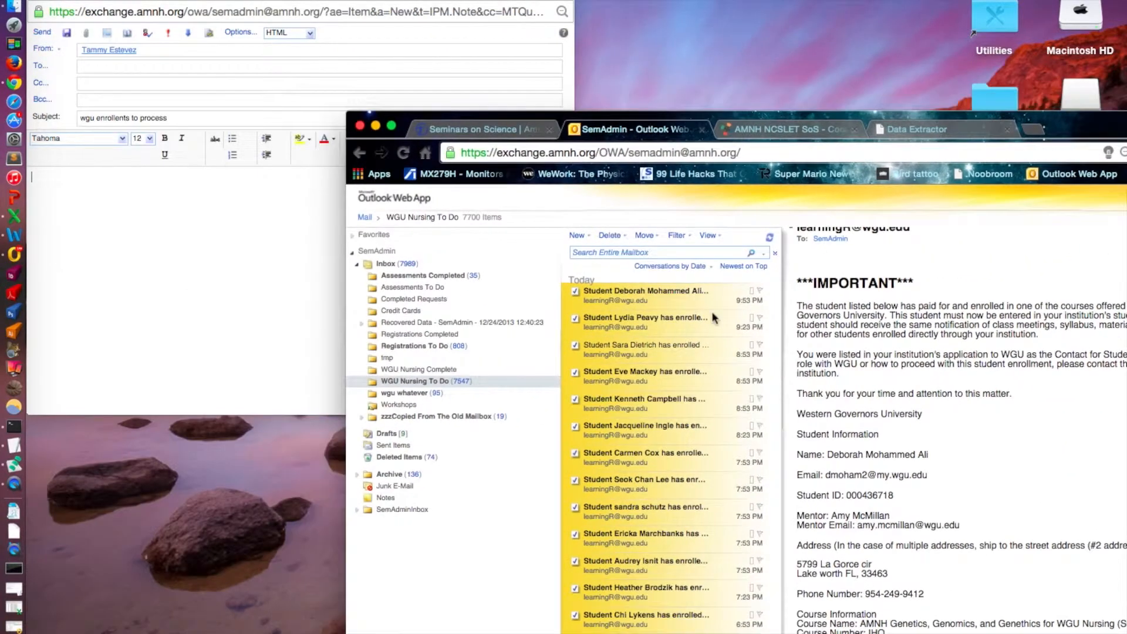
{"action": "left_click", "coordinate": [262, 240]}
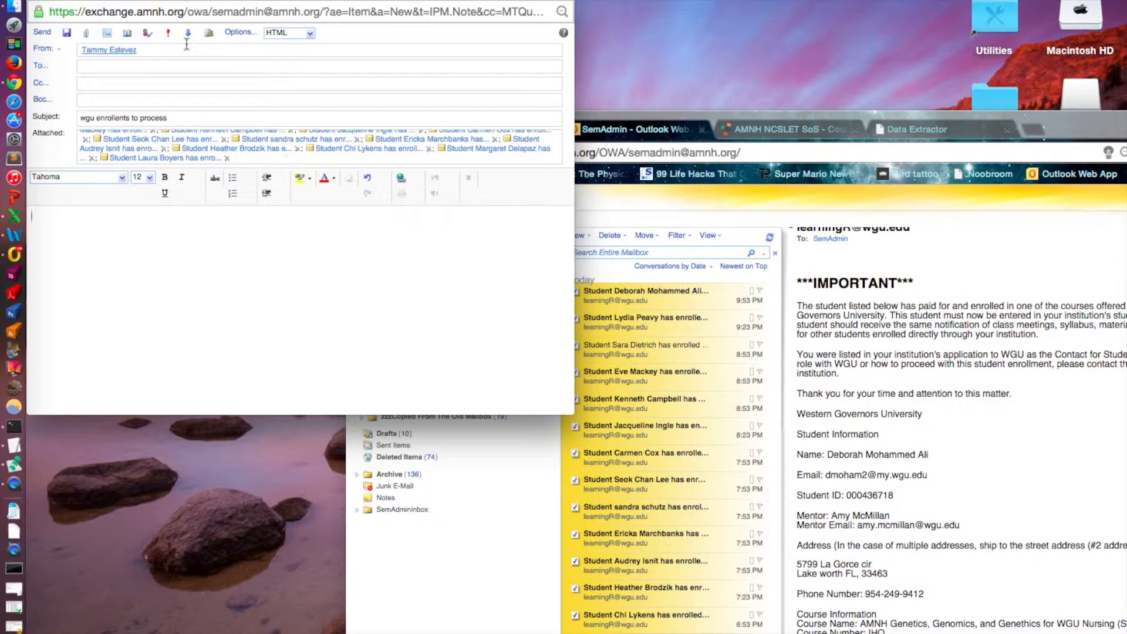
Add the colleague's suggested address to the To field and send the email with the attached enrollments.
{"action": "left_click", "coordinate": [43, 35]}
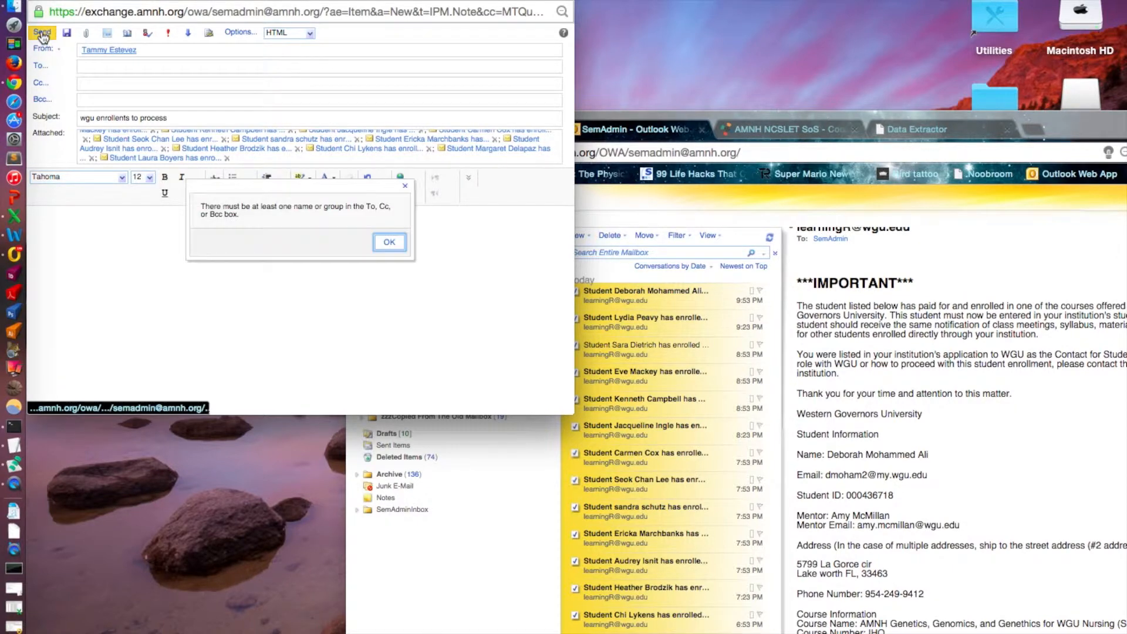
{"action": "left_click", "coordinate": [392, 245]}
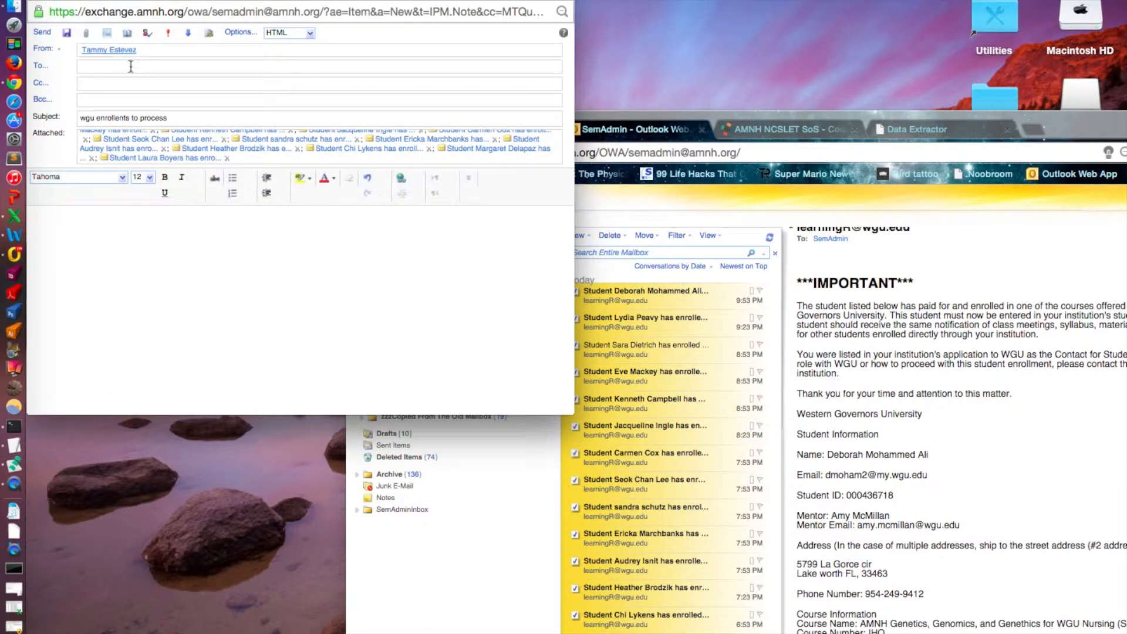
{"action": "left_click", "coordinate": [126, 67]}
{"action": "type", "text": "tes"}
{"action": "left_click", "coordinate": [125, 81]}
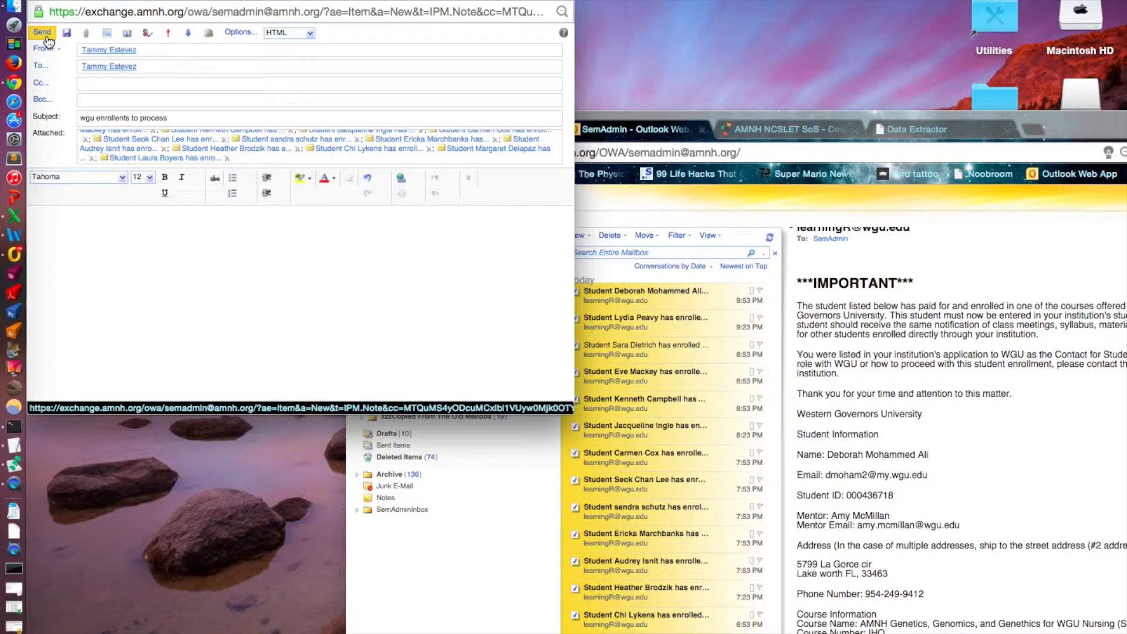
{"action": "left_click_drag", "start_coordinate": [218, 5], "coordinate": [267, 69]}
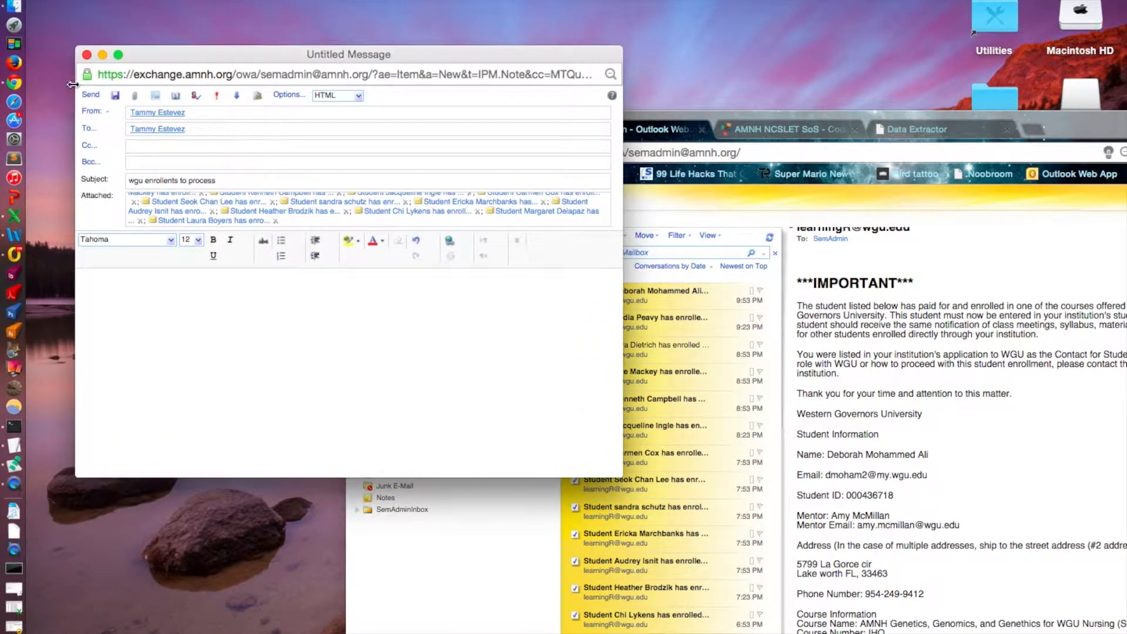
{"action": "left_click", "coordinate": [87, 94]}
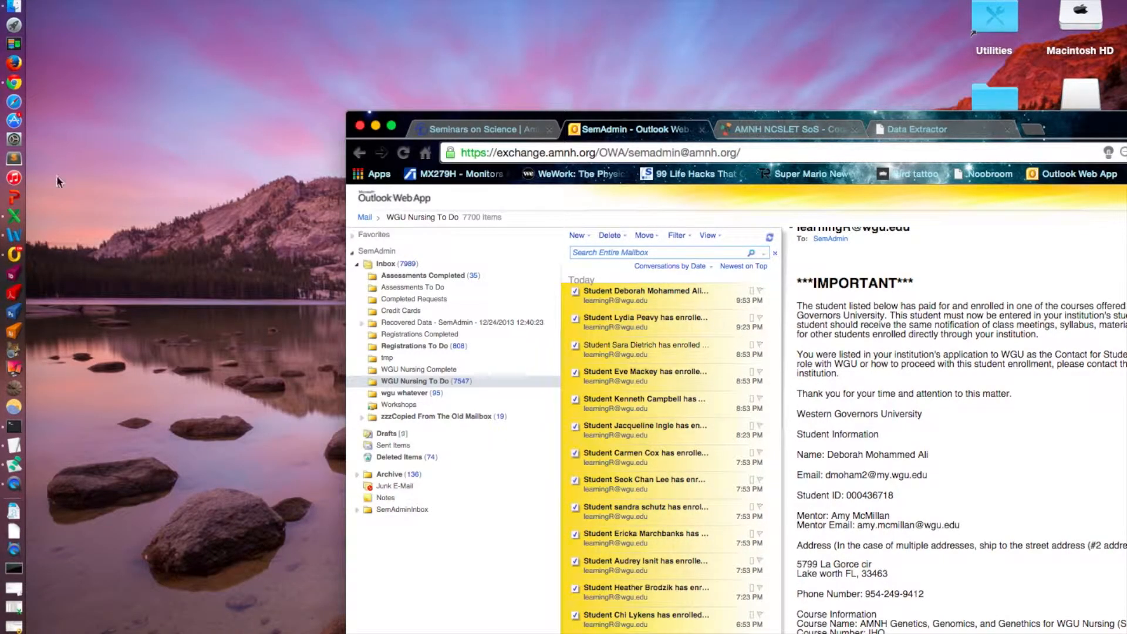
Switch to desktop Outlook, open the wgu email in the Inbox and show its full list of attached enrollment emails.
{"action": "left_click", "coordinate": [18, 254]}
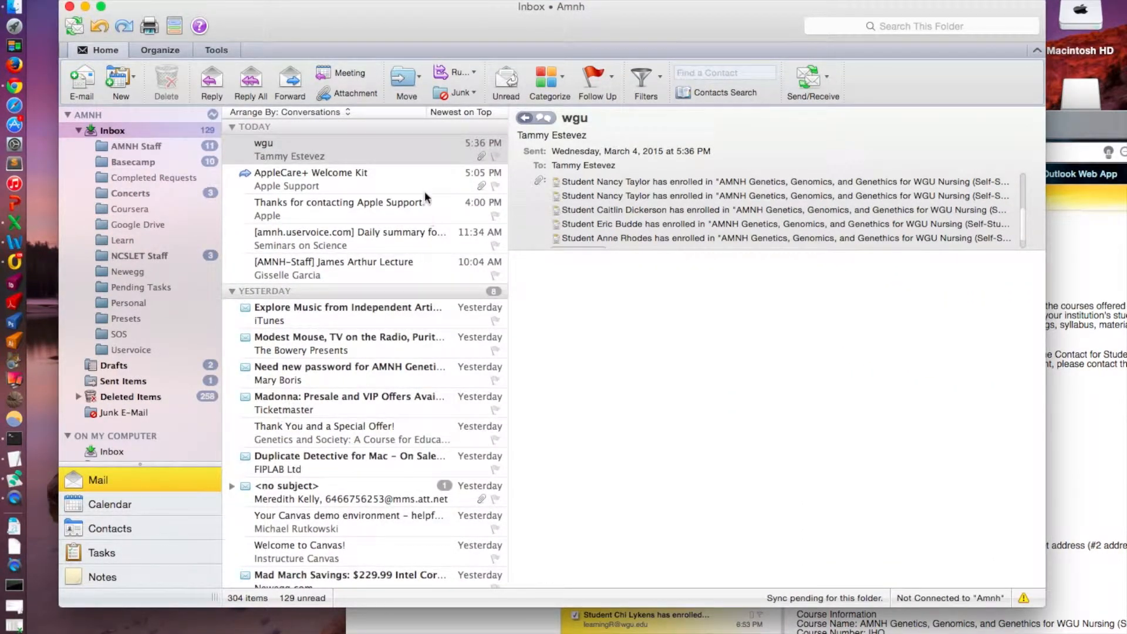
{"action": "left_click", "coordinate": [316, 188]}
{"action": "key", "text": "Up"}
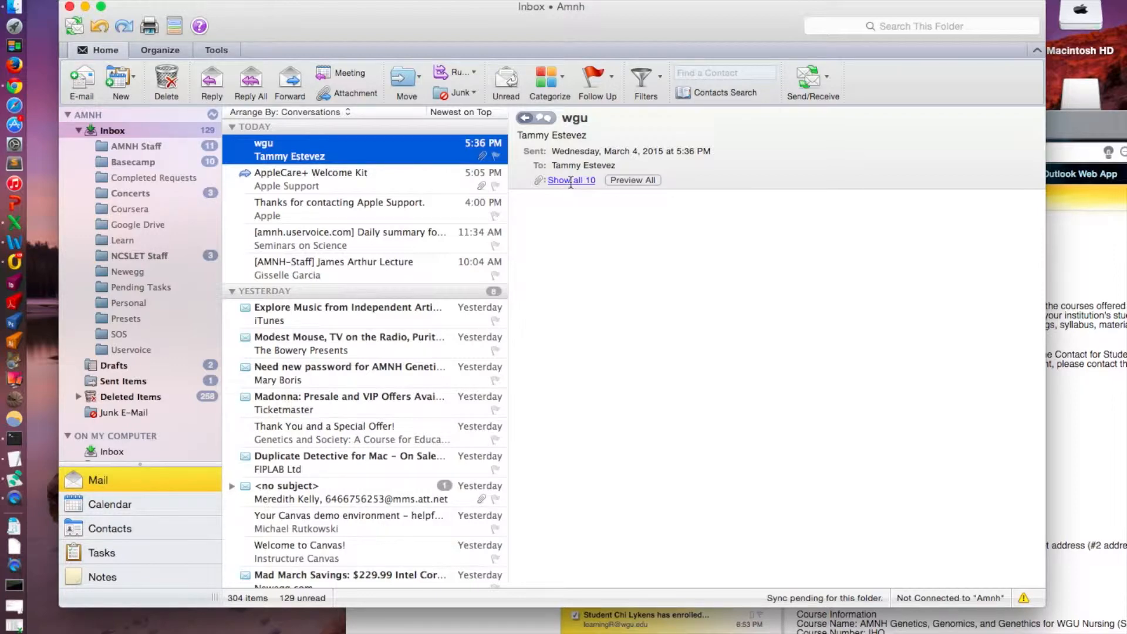
{"action": "left_click", "coordinate": [570, 181]}
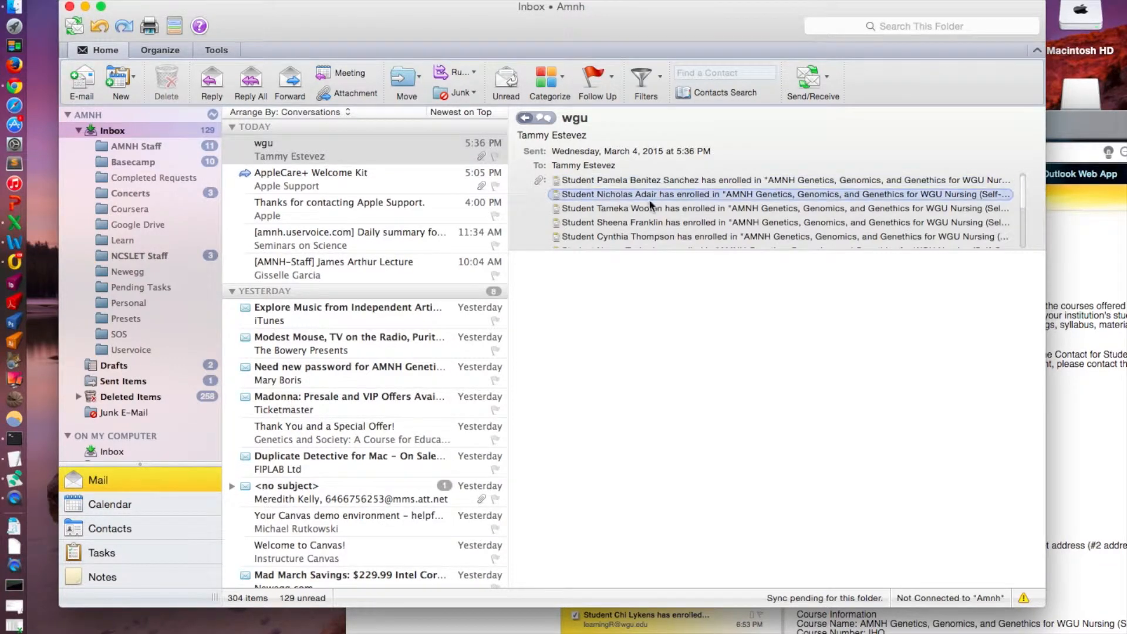
{"action": "scroll", "coordinate": [657, 217], "scroll_direction": "down", "scroll_amount": 5}
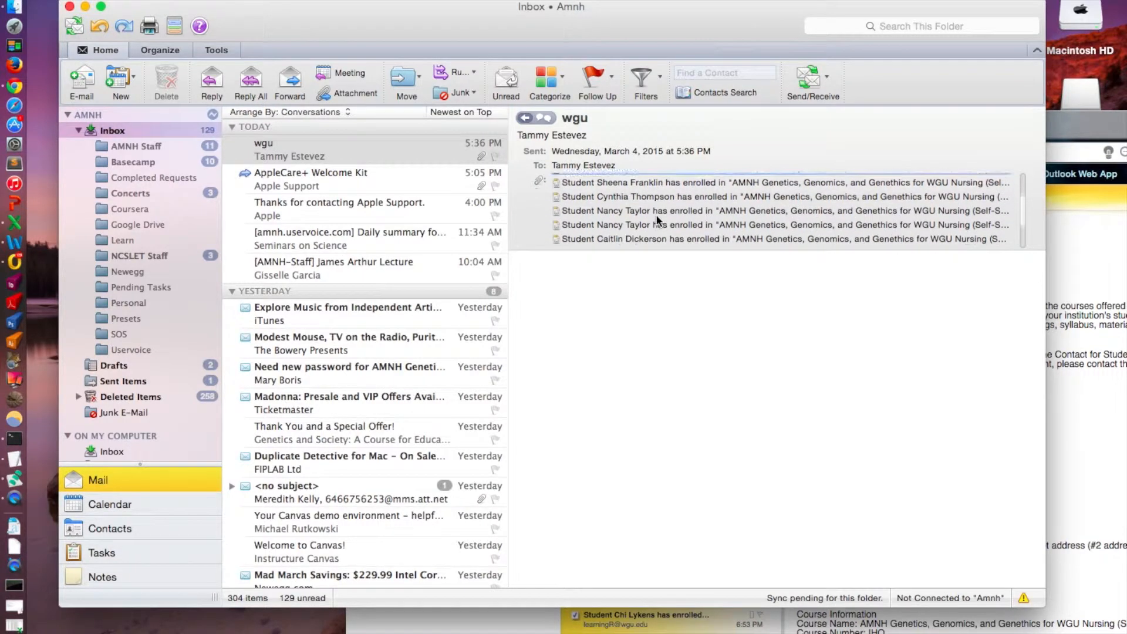
{"action": "scroll", "coordinate": [657, 220], "scroll_direction": "up", "scroll_amount": 5}
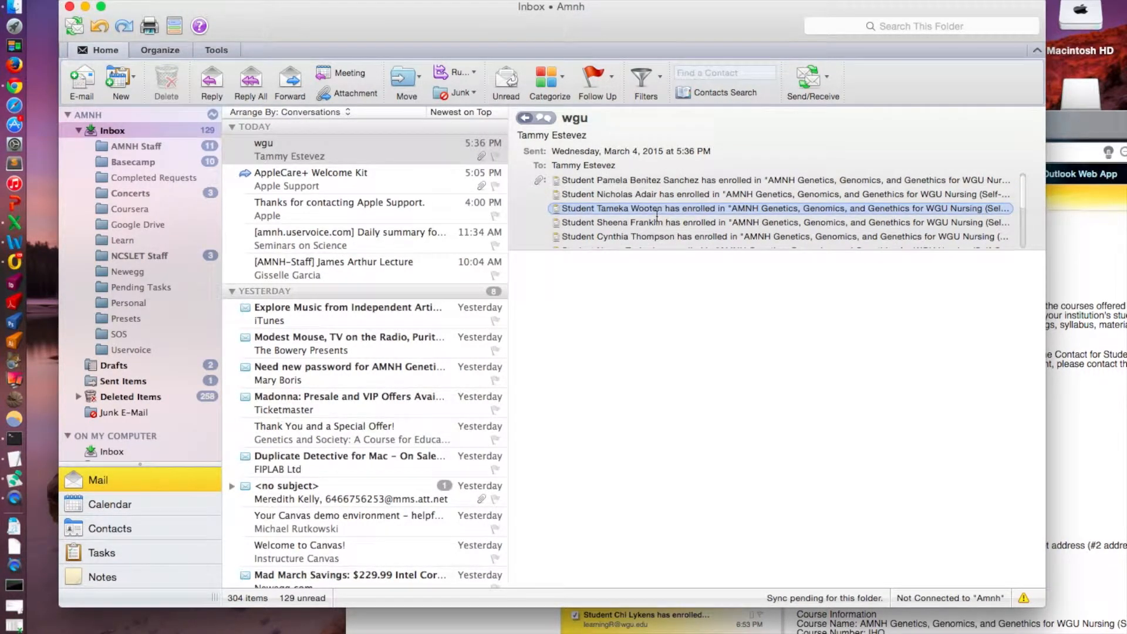
{"action": "scroll", "coordinate": [657, 193], "scroll_direction": "down", "scroll_amount": 2}
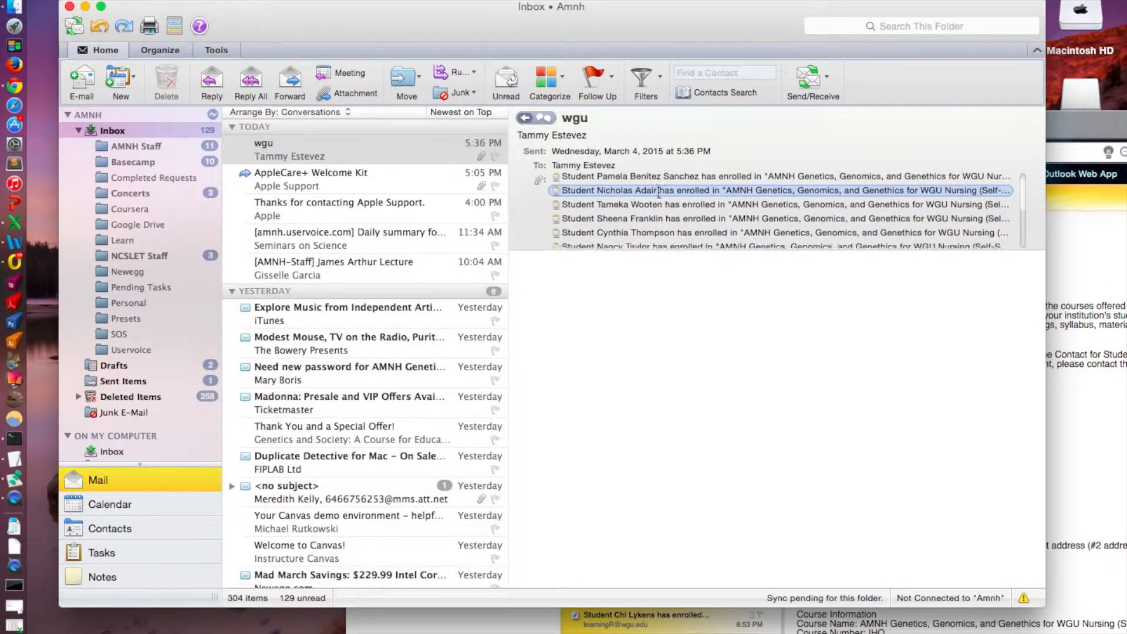
{"action": "scroll", "coordinate": [658, 192], "scroll_direction": "up", "scroll_amount": 2}
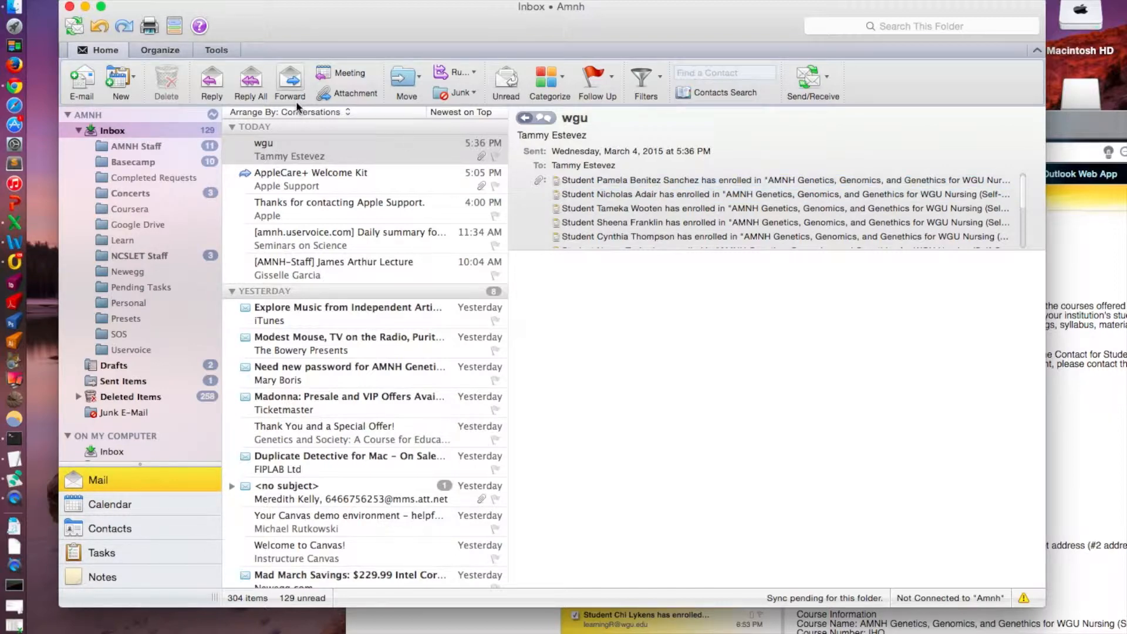
Start a forward of the wgu email and select all of its attached enrollment emails.
{"action": "left_click", "coordinate": [294, 80]}
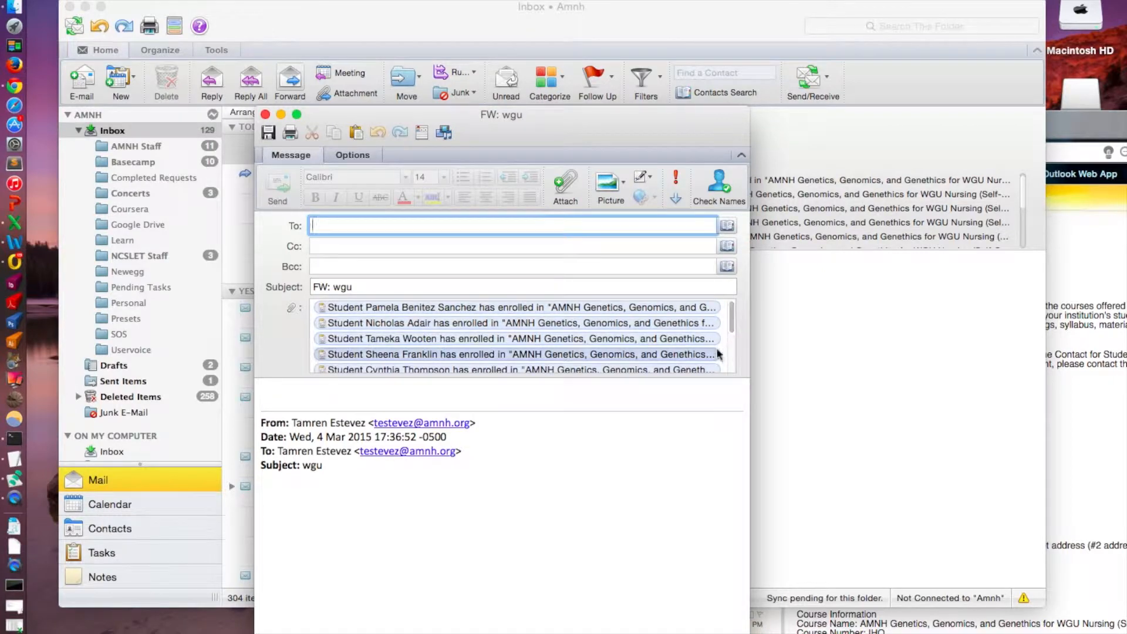
{"action": "left_click", "coordinate": [725, 327]}
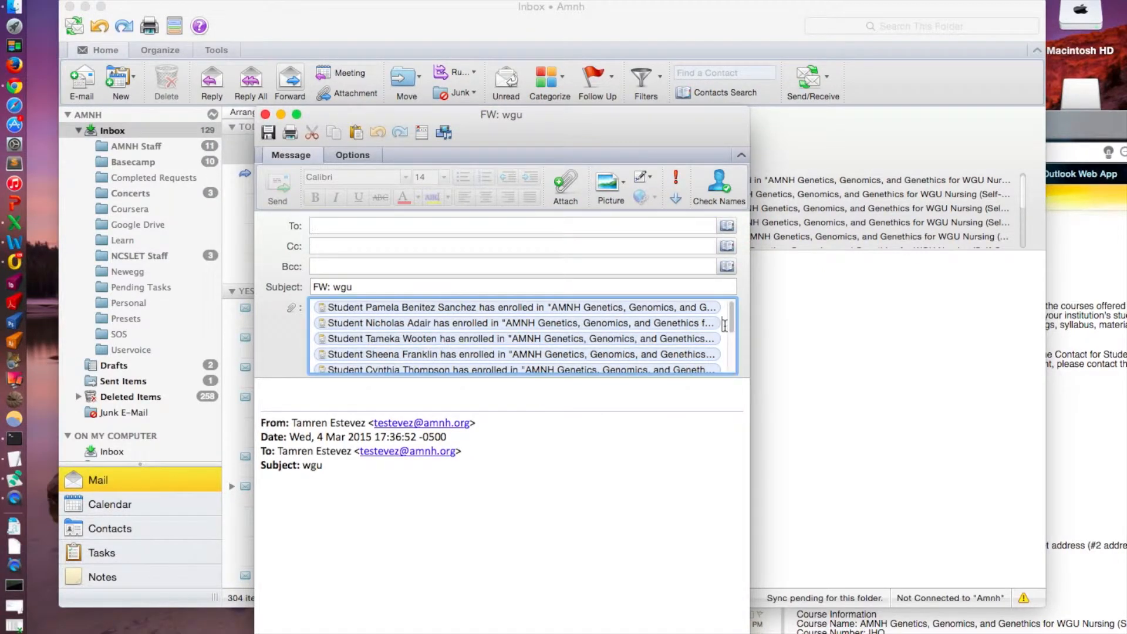
{"action": "key", "text": "super+a"}
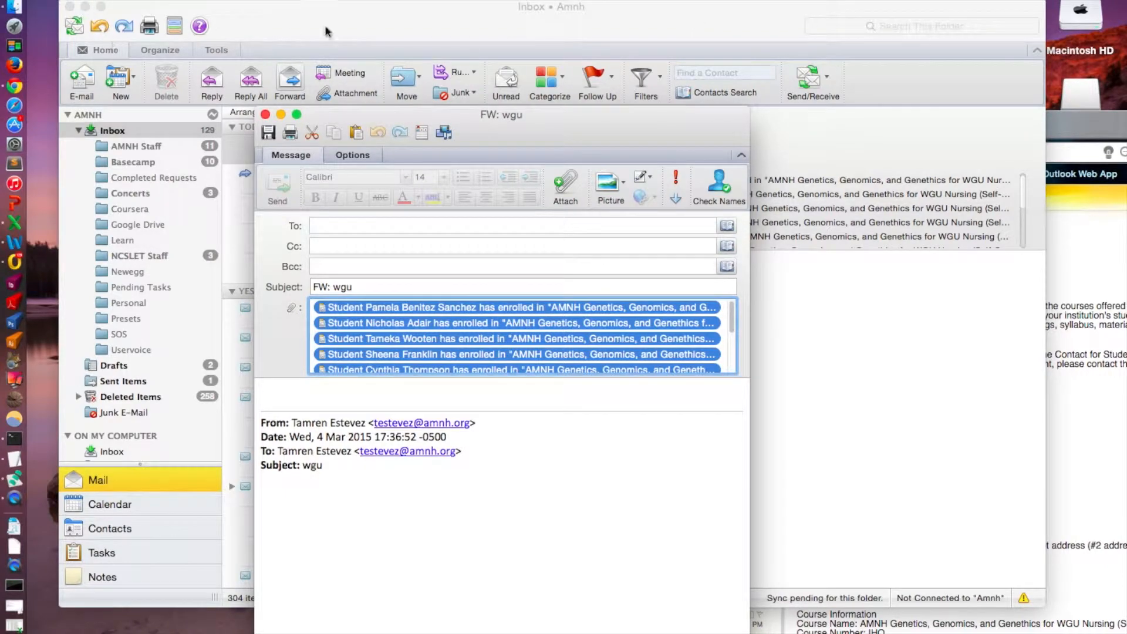
Minimize the browser window, open the wgutoprocess folder from the desktop and move the Inbox window below it.
{"action": "left_click_drag", "start_coordinate": [324, 28], "coordinate": [404, 284]}
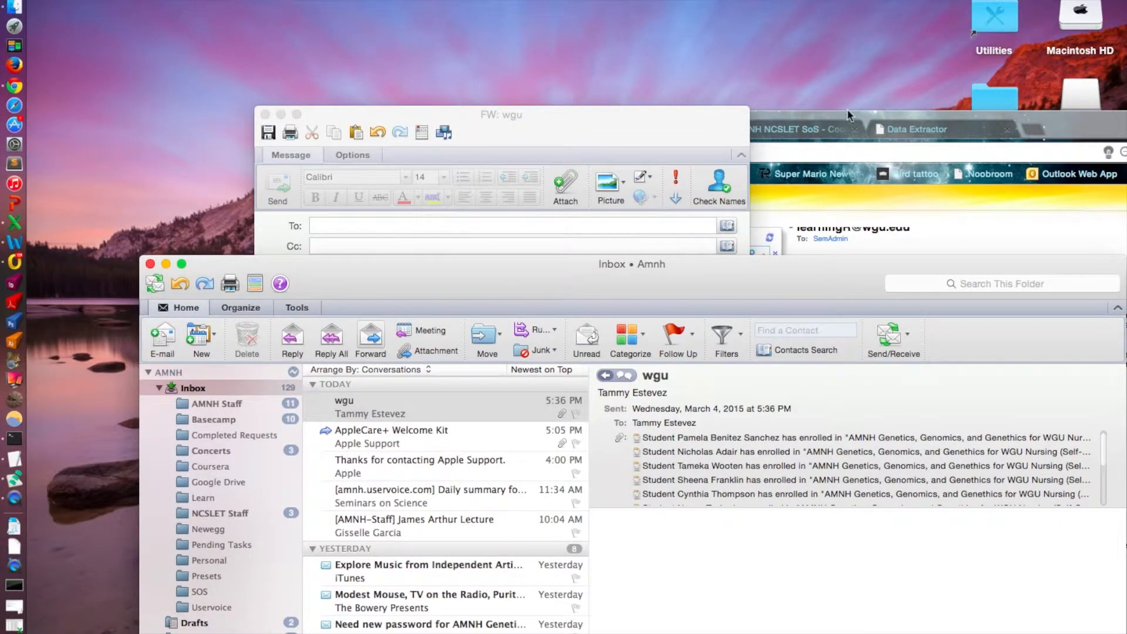
{"action": "left_click", "coordinate": [847, 112]}
{"action": "key", "text": "super+m"}
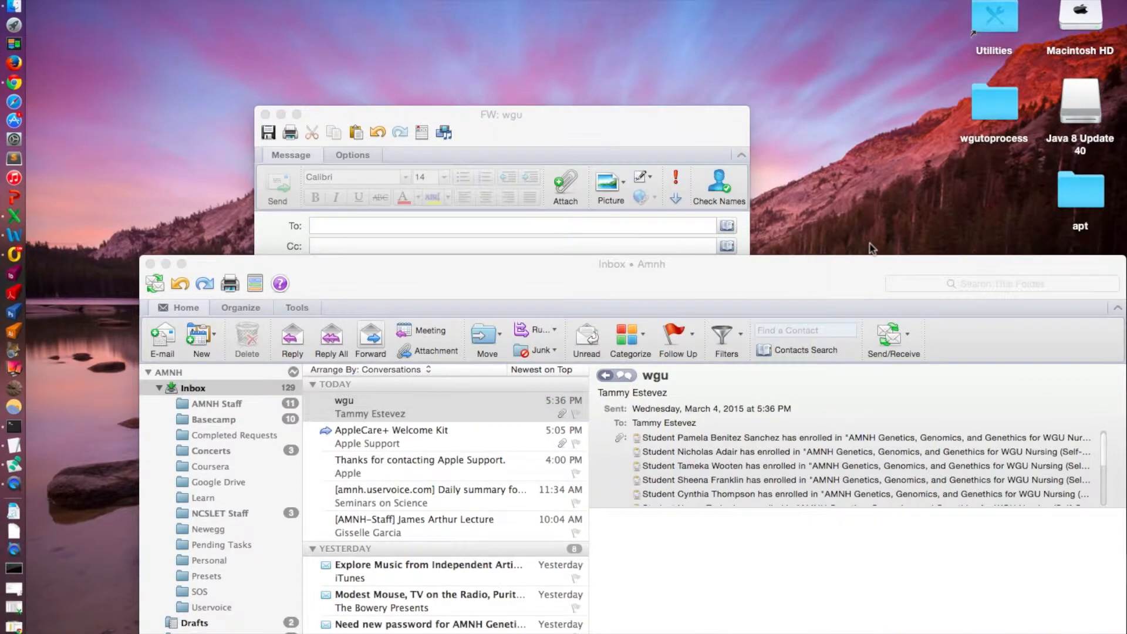
{"action": "double_click", "coordinate": [995, 103]}
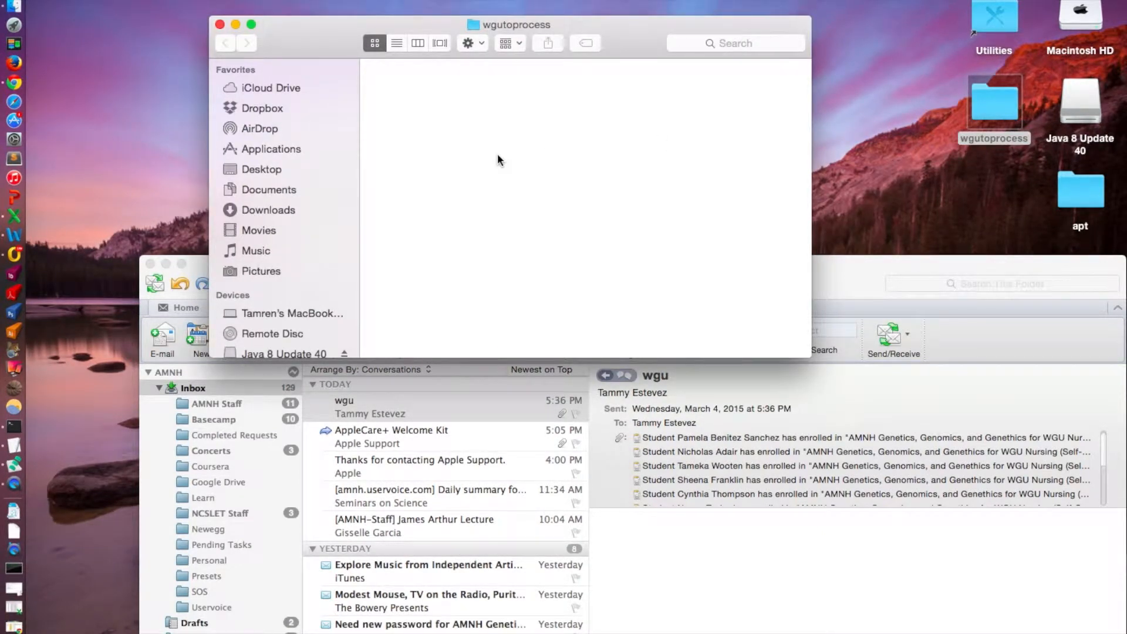
{"action": "left_click_drag", "start_coordinate": [840, 275], "coordinate": [862, 401]}
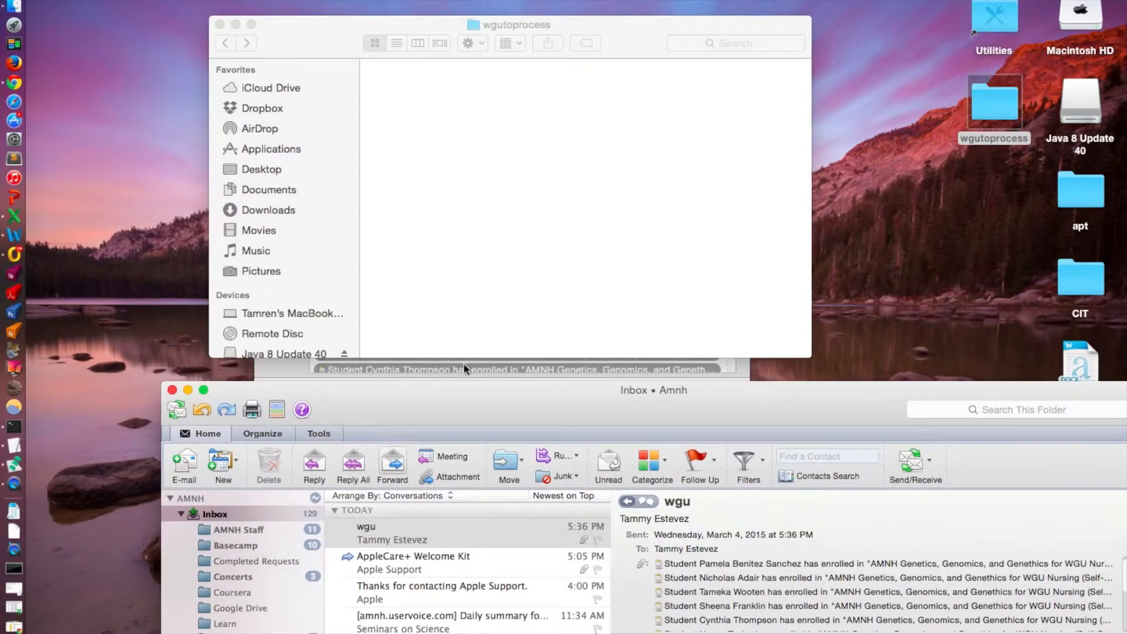
Place the forward draft beside the folder window and copy the selected attachments into the wgutoprocess folder.
{"action": "left_click", "coordinate": [741, 364]}
{"action": "left_click_drag", "start_coordinate": [575, 115], "coordinate": [321, 90]}
{"action": "left_click_drag", "start_coordinate": [519, 258], "coordinate": [678, 209]}
{"action": "left_click", "coordinate": [446, 198]}
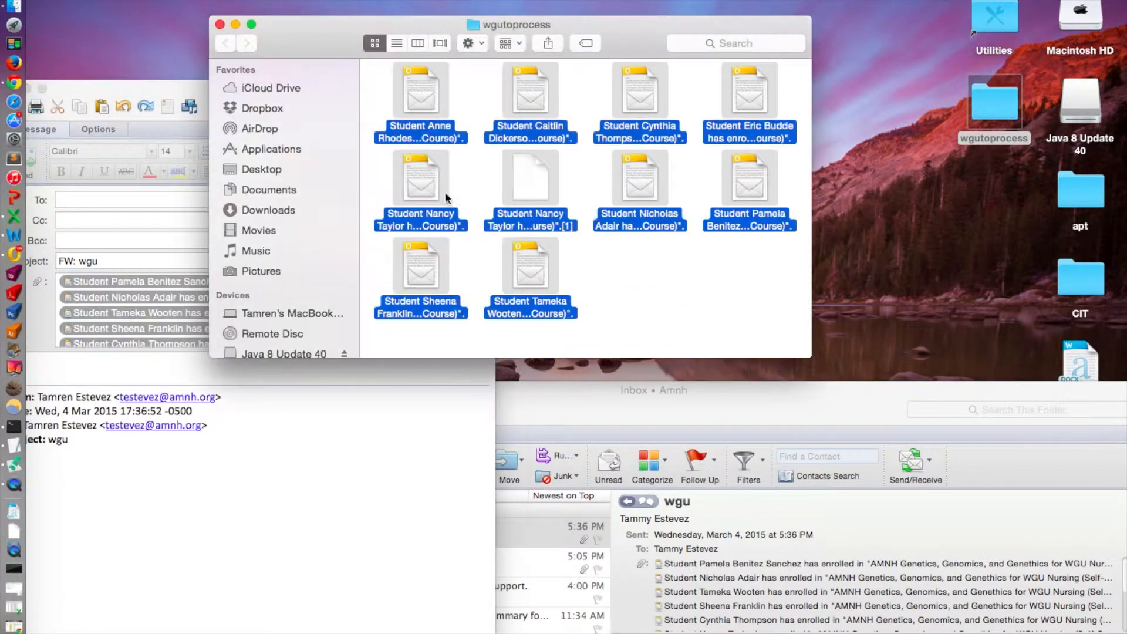
Close the forward draft without sending it and return to the wgutoprocess folder, leaving no files selected.
{"action": "left_click_drag", "start_coordinate": [147, 88], "coordinate": [267, 200]}
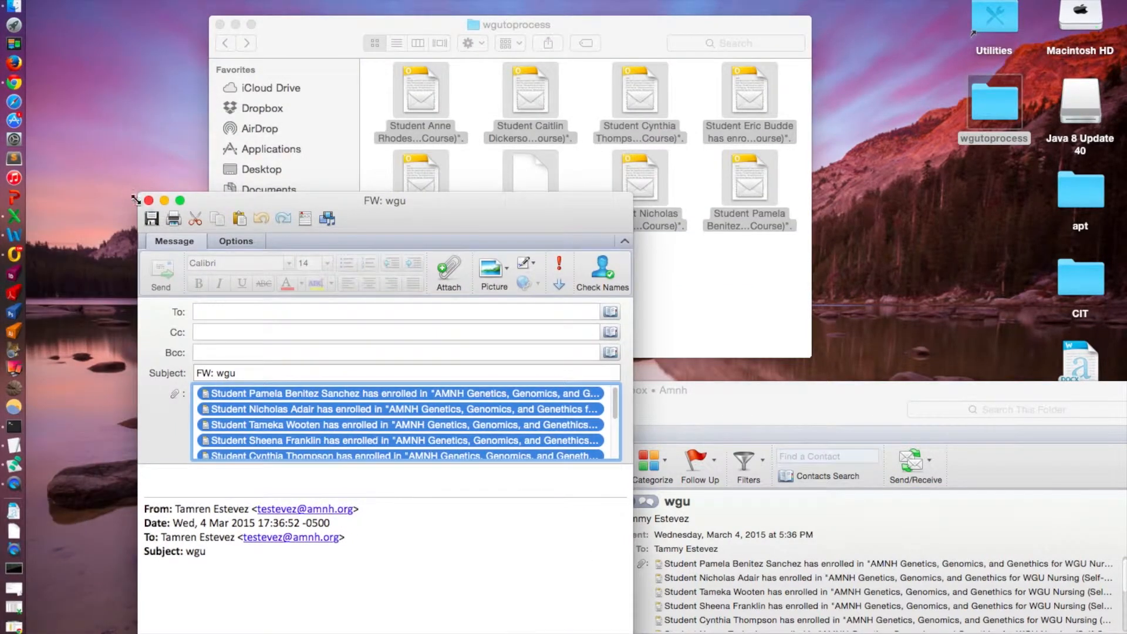
{"action": "left_click", "coordinate": [148, 201]}
{"action": "left_click", "coordinate": [669, 286]}
{"action": "key", "text": "super+a"}
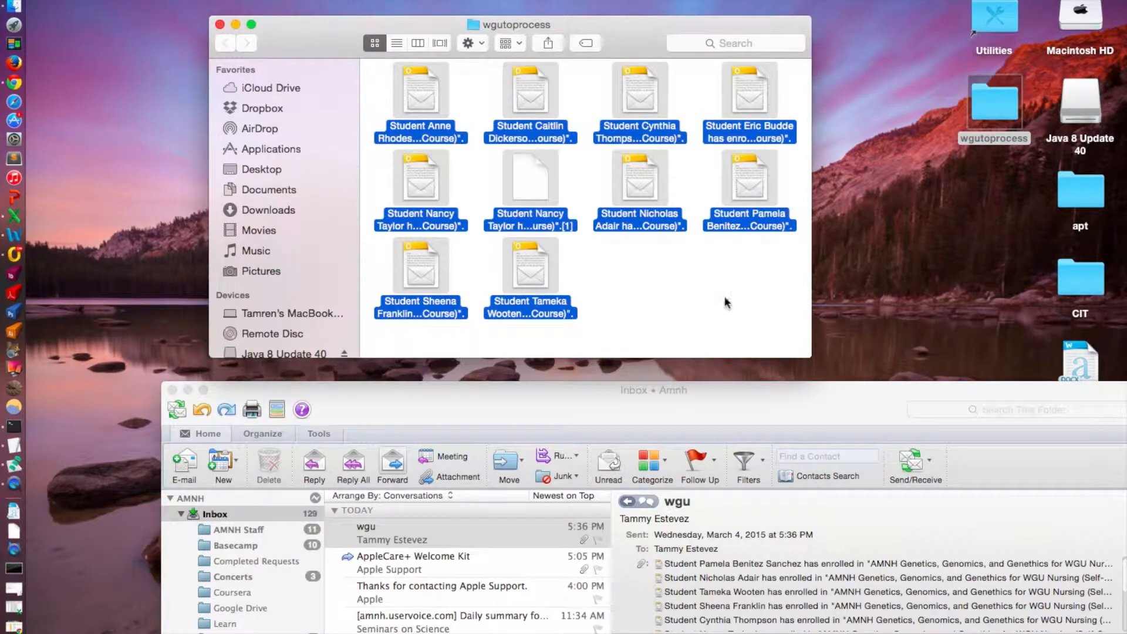
{"action": "left_click", "coordinate": [726, 303]}
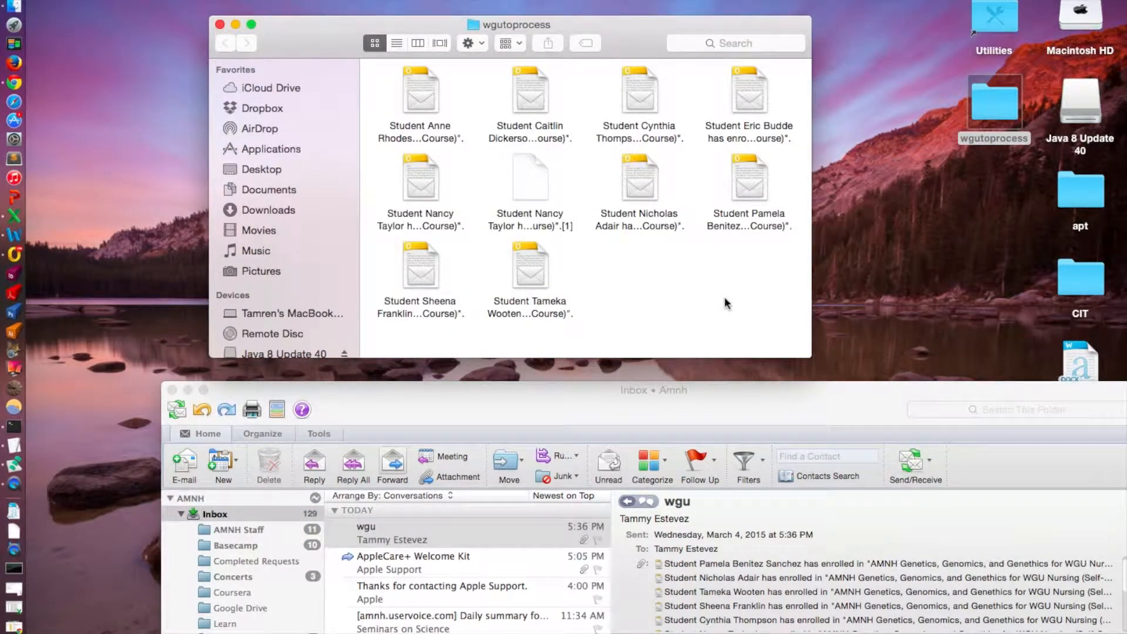
Switch back to the browser, view the Data Extractor product page and bring up the minimized WGUTEMPLATE.csv file.
{"action": "left_click_drag", "start_coordinate": [702, 389], "coordinate": [611, 69]}
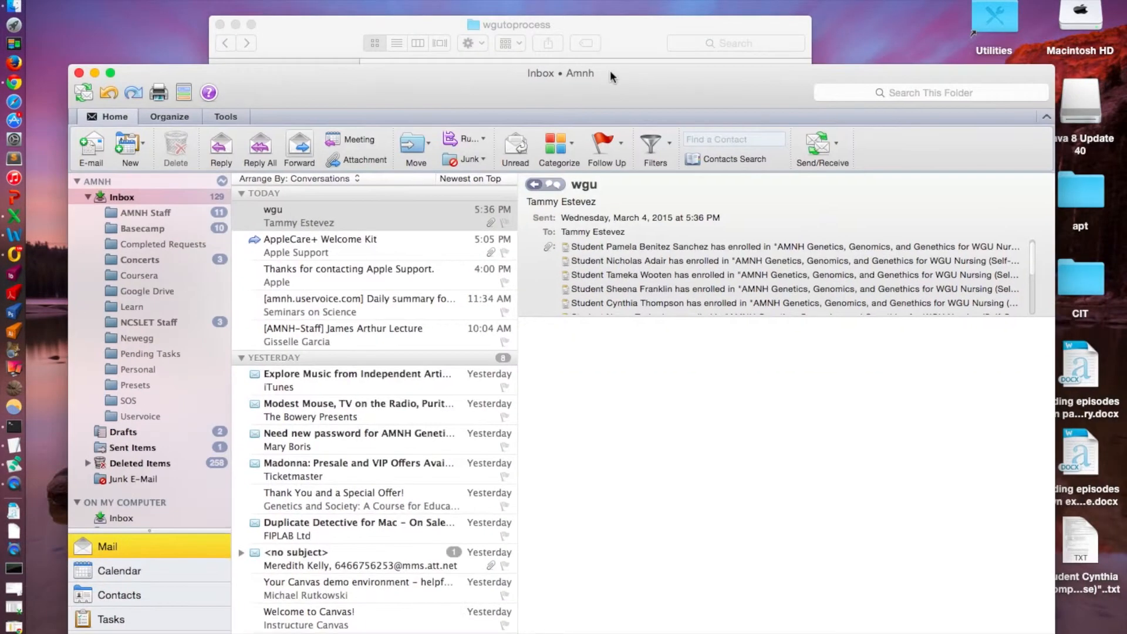
{"action": "left_click", "coordinate": [37, 91]}
{"action": "left_click_drag", "start_coordinate": [677, 120], "coordinate": [410, 28]}
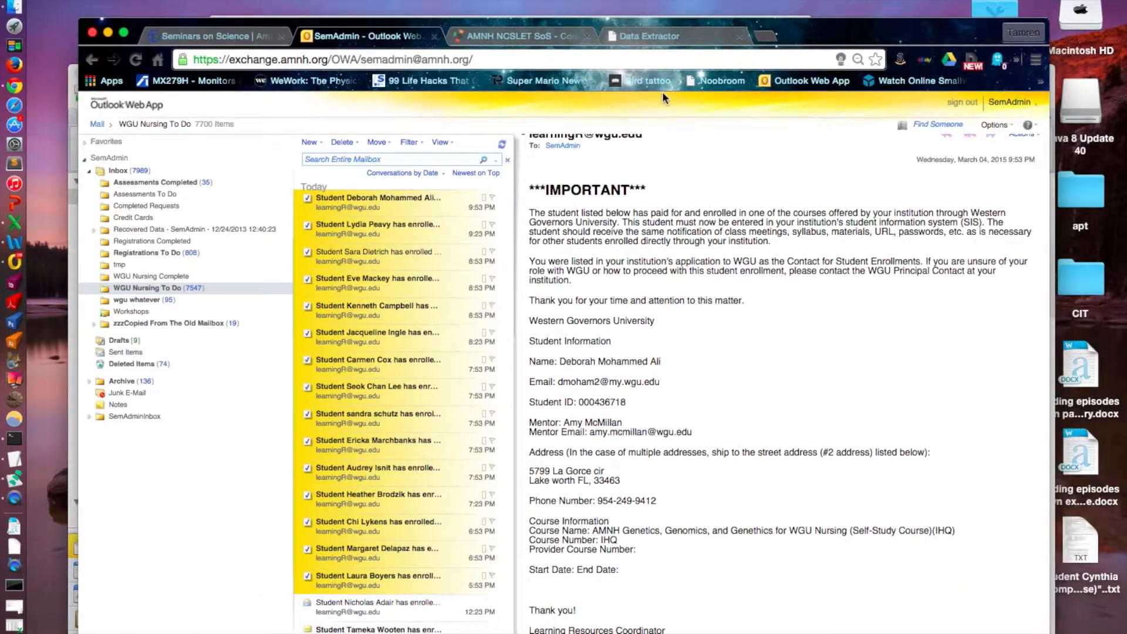
{"action": "left_click", "coordinate": [660, 38]}
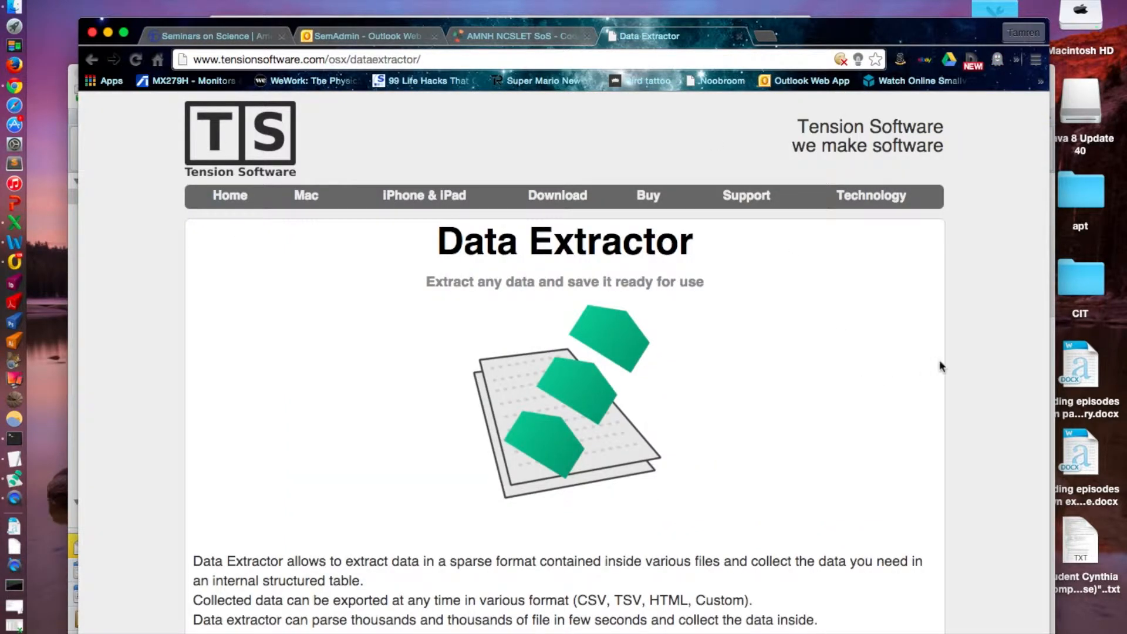
{"action": "scroll", "coordinate": [940, 361], "scroll_direction": "down", "scroll_amount": 2}
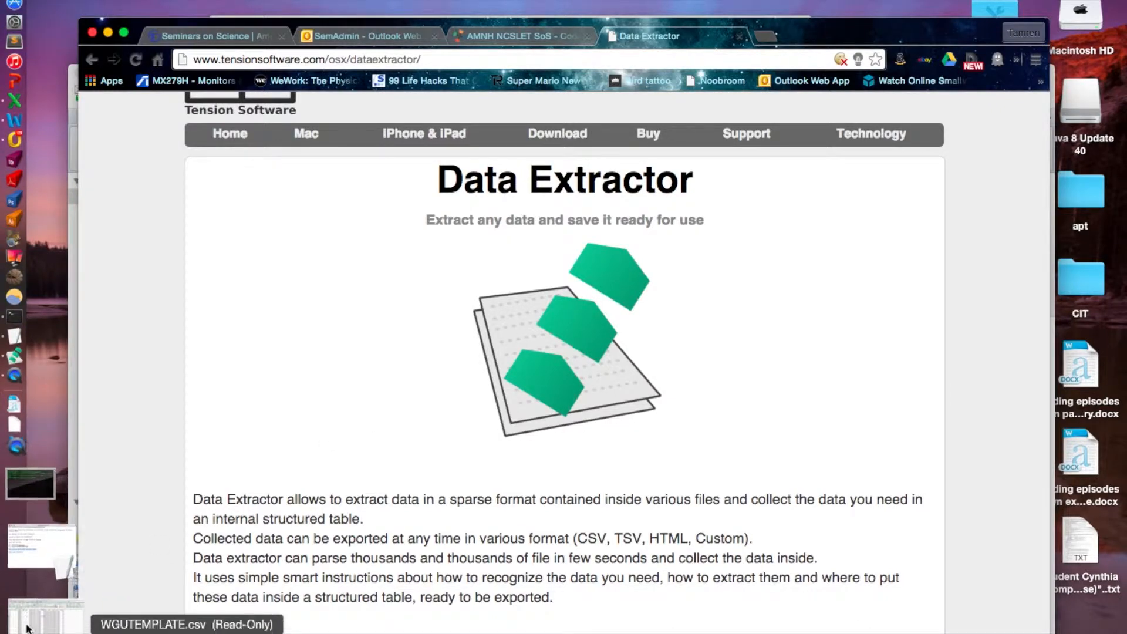
{"action": "left_click", "coordinate": [26, 627]}
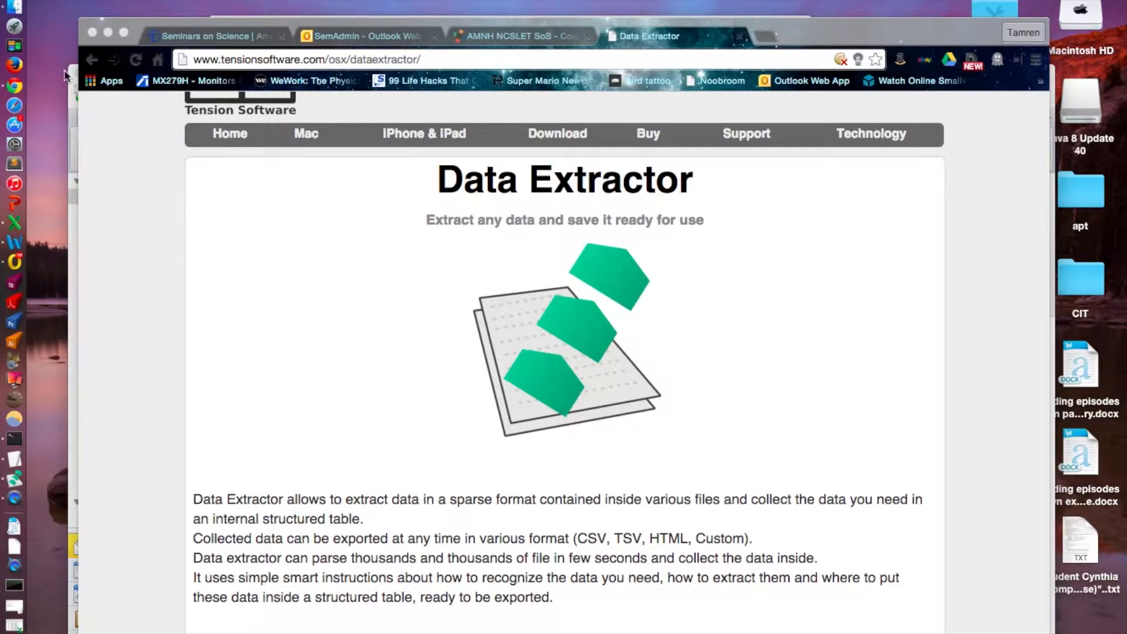
Examine the Data Extractor description on the product page and enlarge the first screenshot, closing it after viewing.
{"action": "scroll", "coordinate": [377, 390], "scroll_direction": "down", "scroll_amount": 1}
{"action": "scroll", "coordinate": [377, 390], "scroll_direction": "down", "scroll_amount": 10}
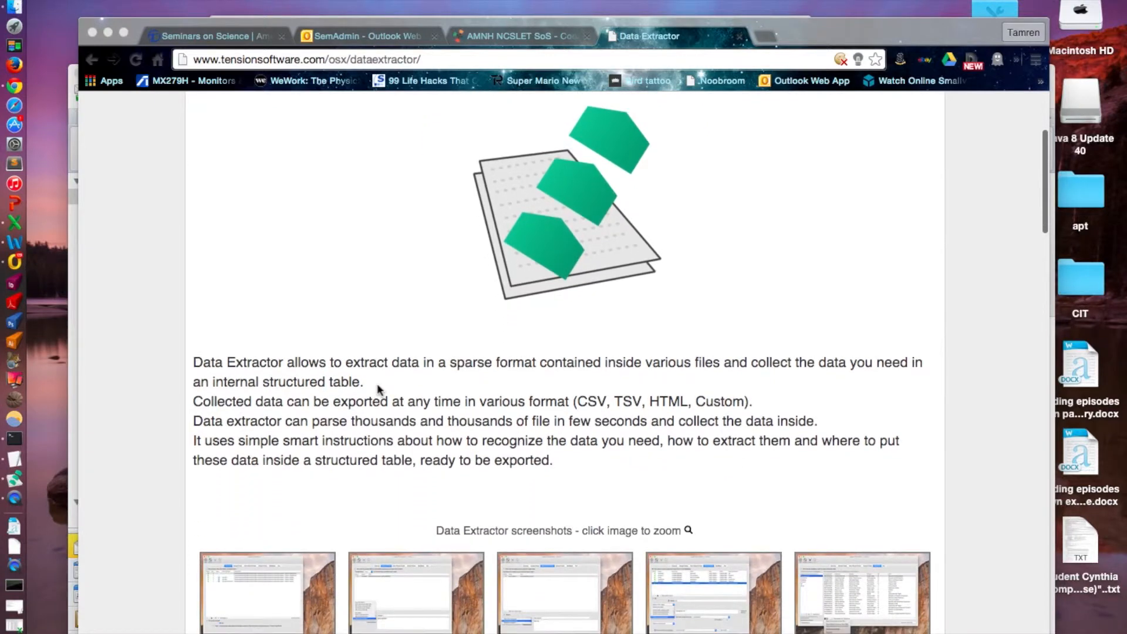
{"action": "scroll", "coordinate": [390, 489], "scroll_direction": "down", "scroll_amount": 1}
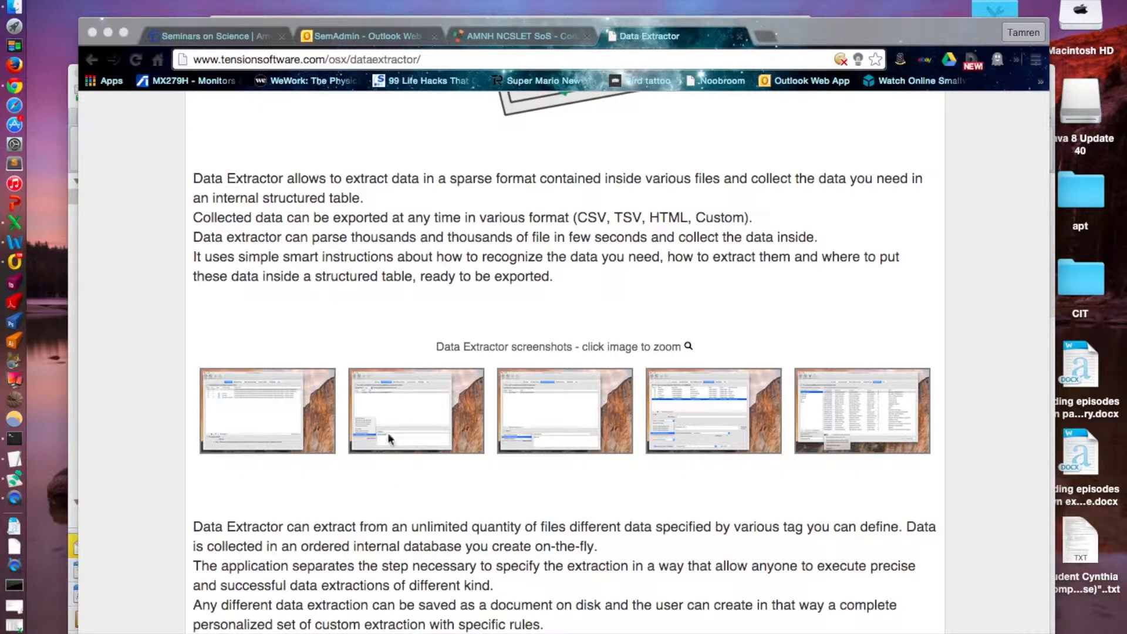
{"action": "left_click", "coordinate": [270, 388]}
{"action": "left_click", "coordinate": [270, 385]}
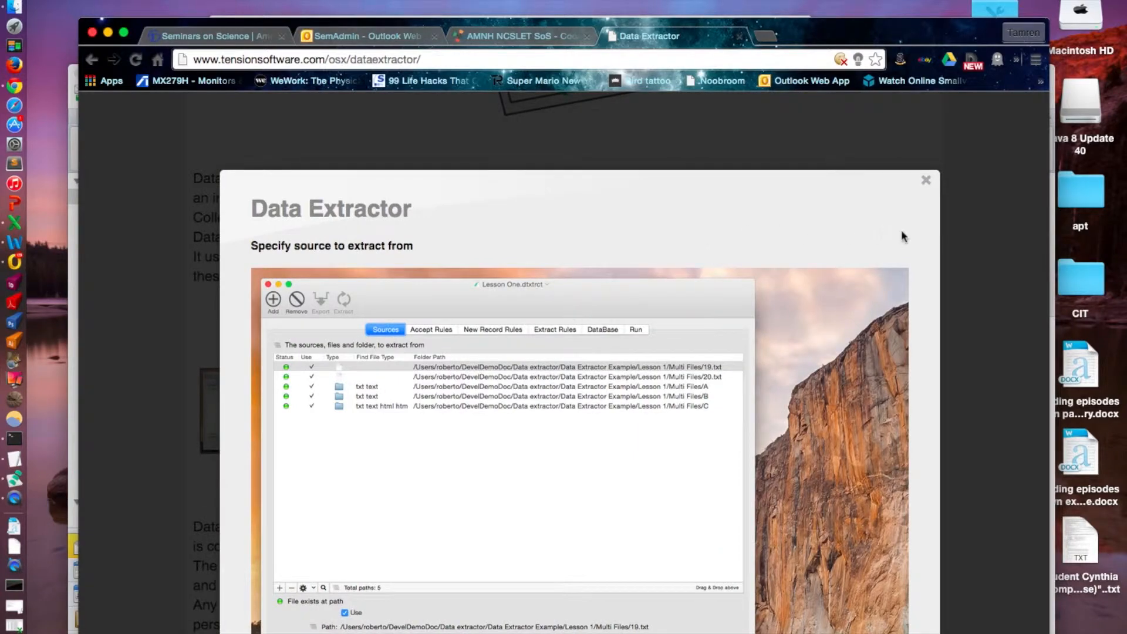
{"action": "left_click", "coordinate": [926, 181]}
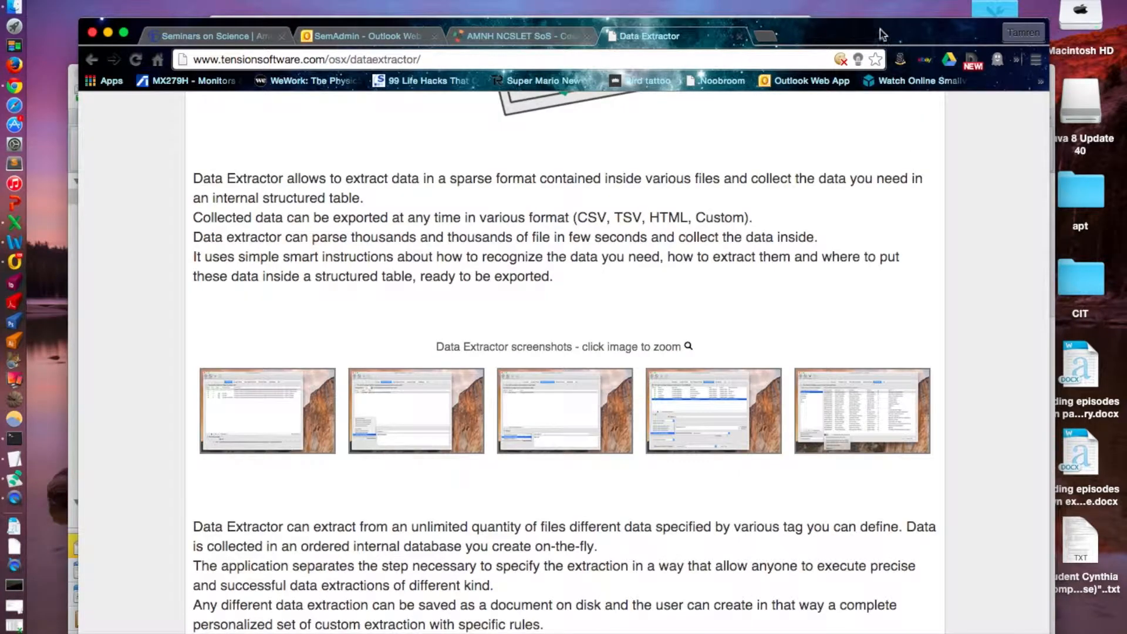
Move the browser window down, bring the wgutoprocess folder window to the front and open Terminal.
{"action": "left_click_drag", "start_coordinate": [879, 35], "coordinate": [883, 222]}
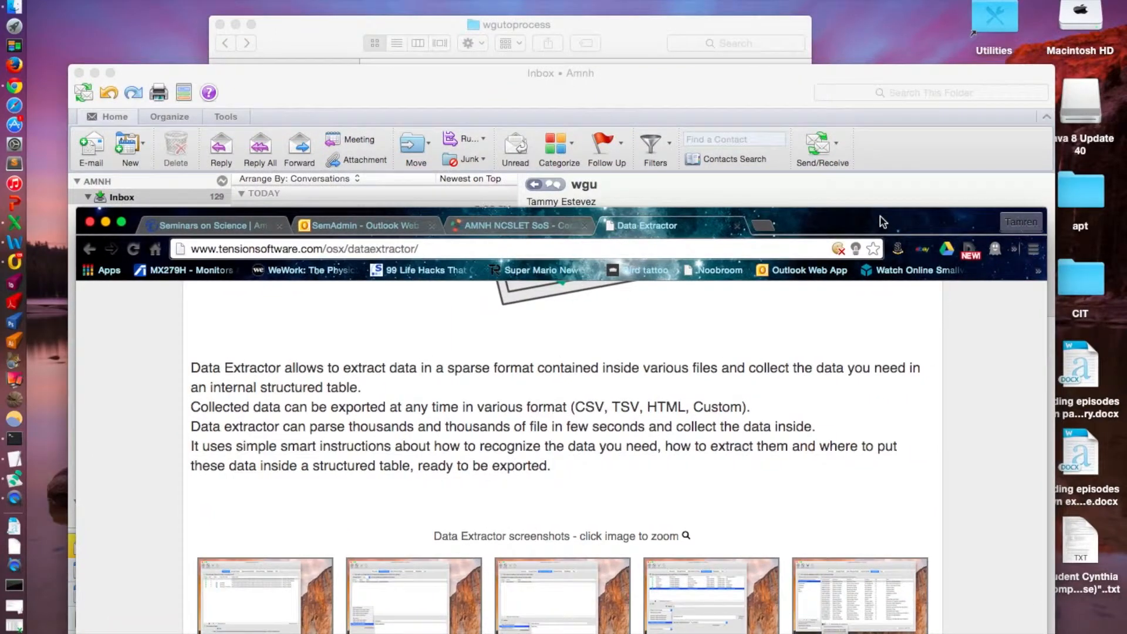
{"action": "left_click", "coordinate": [606, 26]}
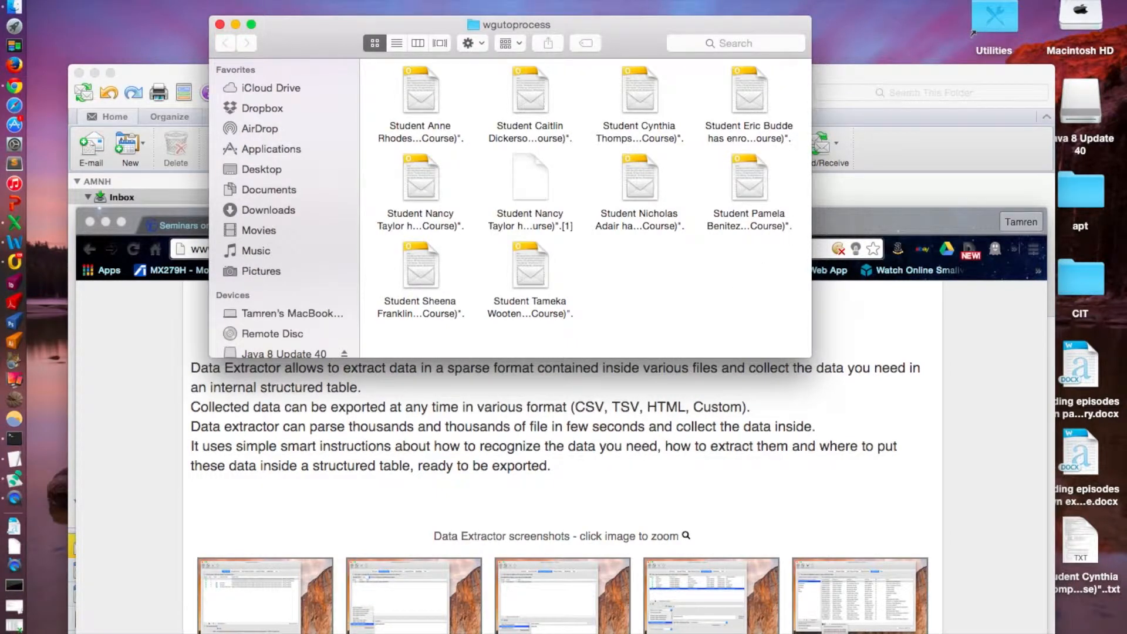
{"action": "key", "text": "super+space"}
{"action": "type", "text": "termina"}
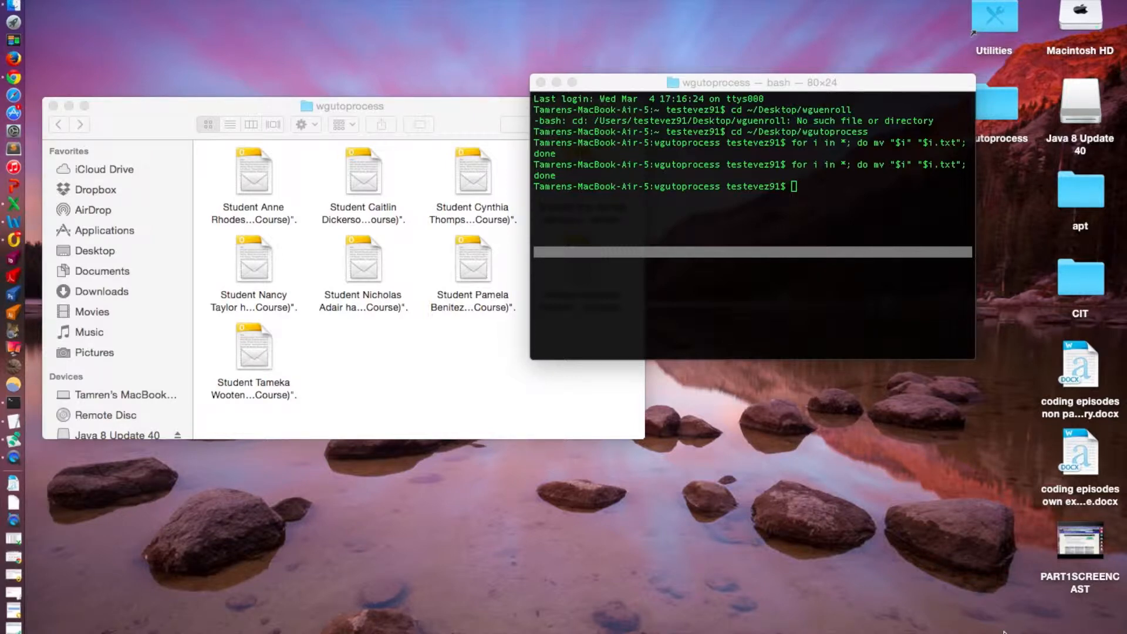
Rerun the loop for i in *; do mv "$i" "$i.txt"; done in Terminal to add a .txt extension to the wgutoprocess files.
{"action": "left_click", "coordinate": [796, 211]}
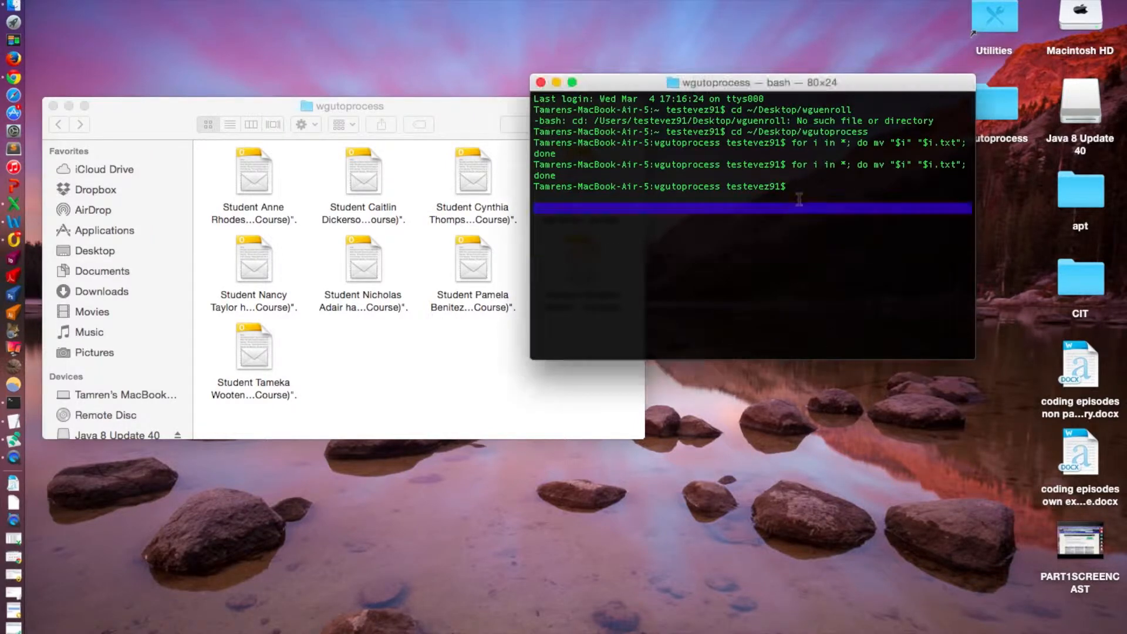
{"action": "key", "text": "Up"}
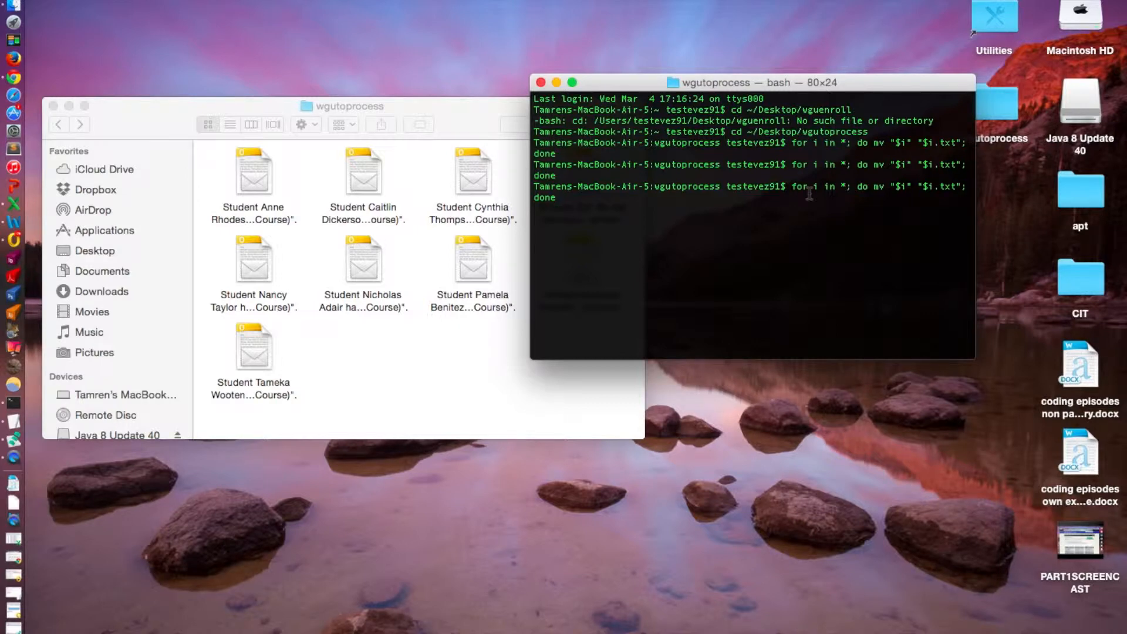
{"action": "key", "text": "Return"}
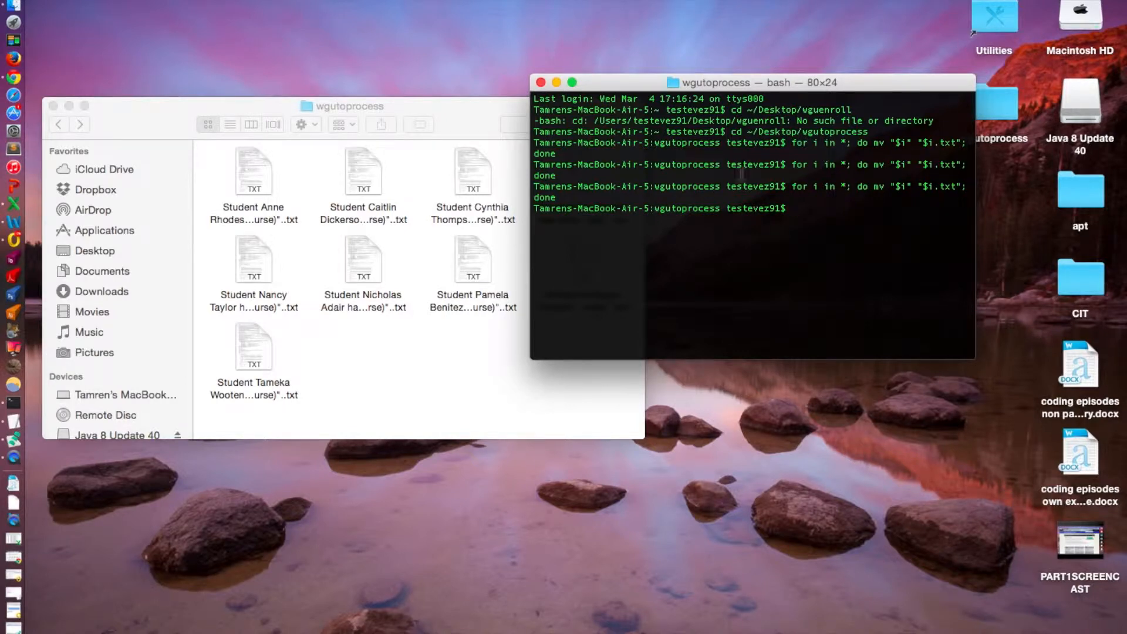
Open the last text file in the wgutoprocess folder, examine its email headers and HTML source, and close it.
{"action": "left_click", "coordinate": [388, 340]}
{"action": "double_click", "coordinate": [253, 348]}
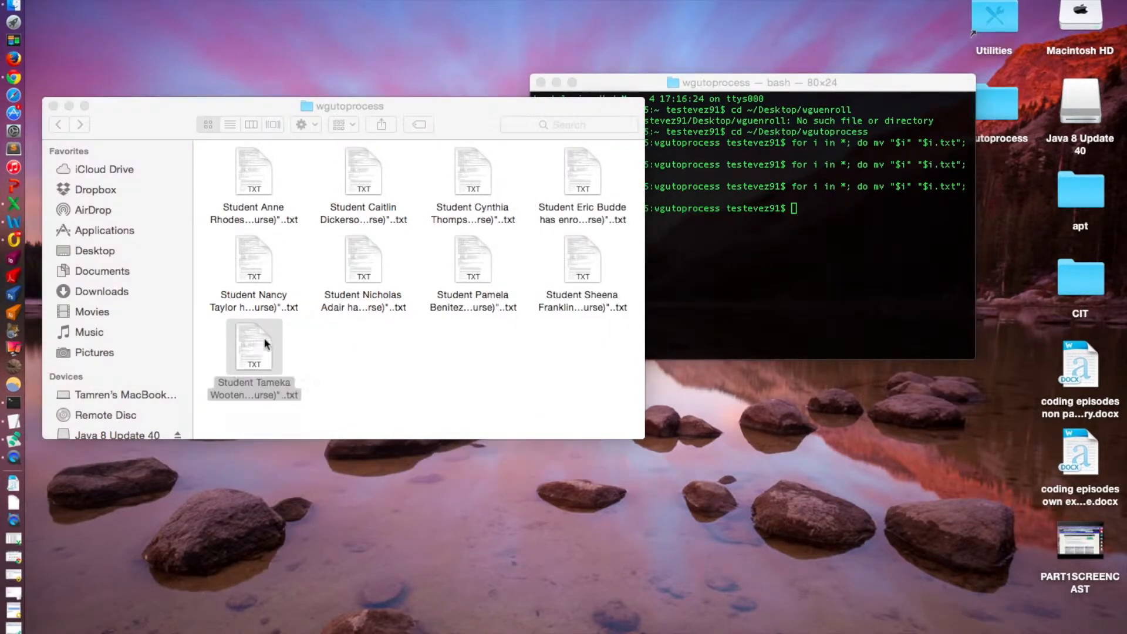
{"action": "scroll", "coordinate": [420, 346], "scroll_direction": "down", "scroll_amount": 2}
{"action": "scroll", "coordinate": [423, 345], "scroll_direction": "up", "scroll_amount": 2}
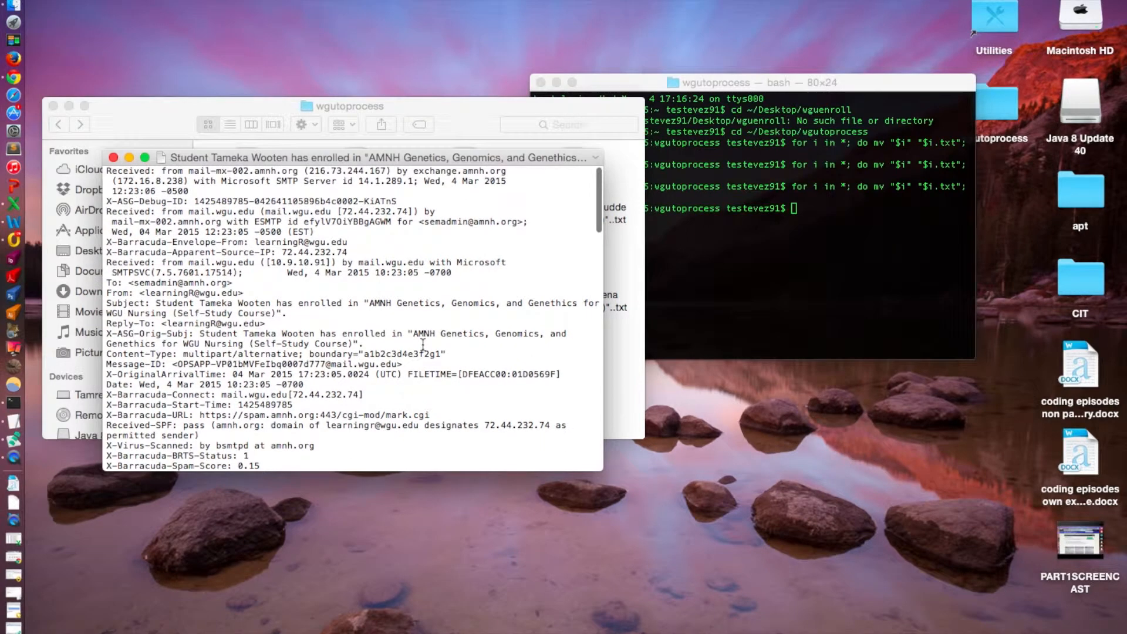
{"action": "scroll", "coordinate": [423, 345], "scroll_direction": "down", "scroll_amount": 2}
{"action": "scroll", "coordinate": [423, 344], "scroll_direction": "up", "scroll_amount": 2}
{"action": "scroll", "coordinate": [422, 344], "scroll_direction": "down", "scroll_amount": 2}
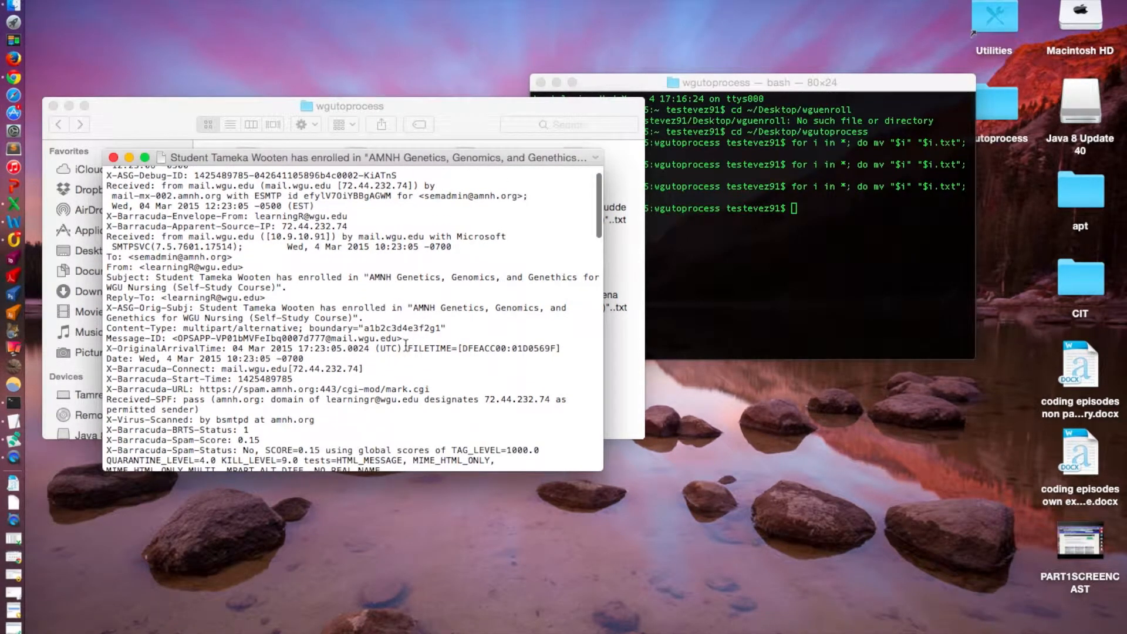
{"action": "scroll", "coordinate": [406, 345], "scroll_direction": "down", "scroll_amount": 4}
{"action": "scroll", "coordinate": [406, 346], "scroll_direction": "down", "scroll_amount": 5}
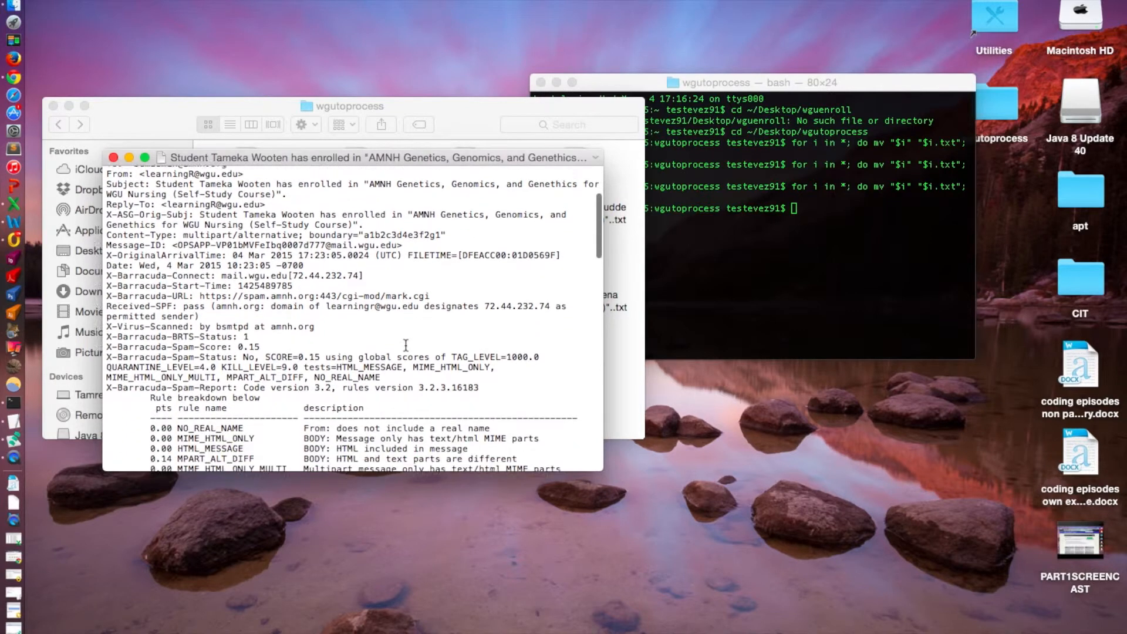
{"action": "scroll", "coordinate": [406, 345], "scroll_direction": "down", "scroll_amount": 6}
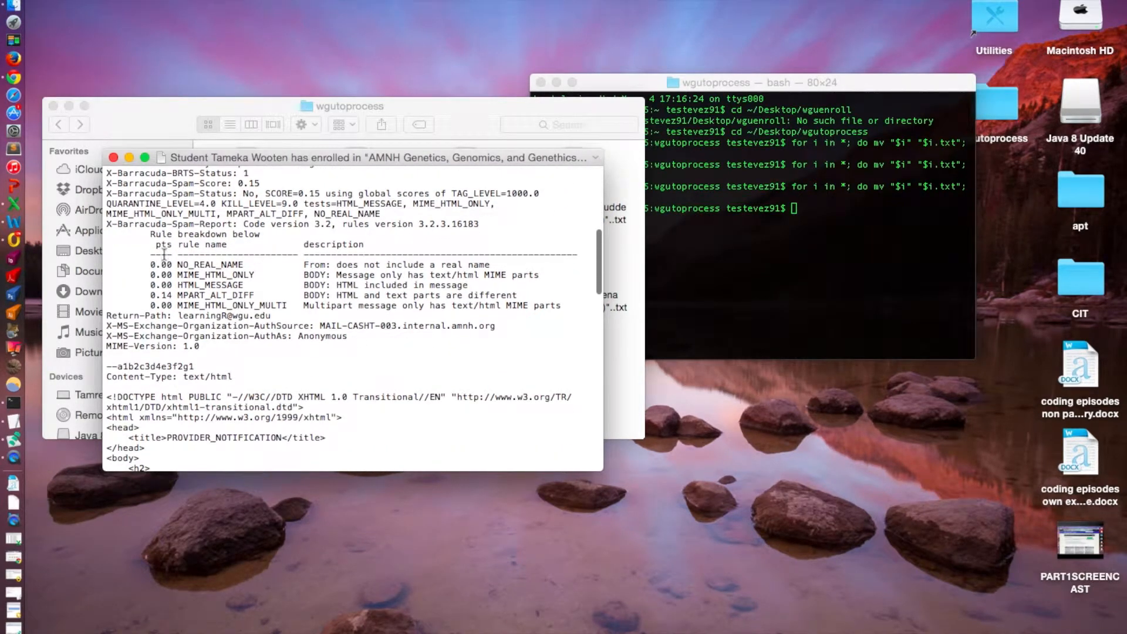
{"action": "left_click", "coordinate": [114, 158]}
Switch to the WGU_Process project in Data Extractor and examine its extract rules, database records and run overview, ending on the database.
{"action": "left_click", "coordinate": [36, 594]}
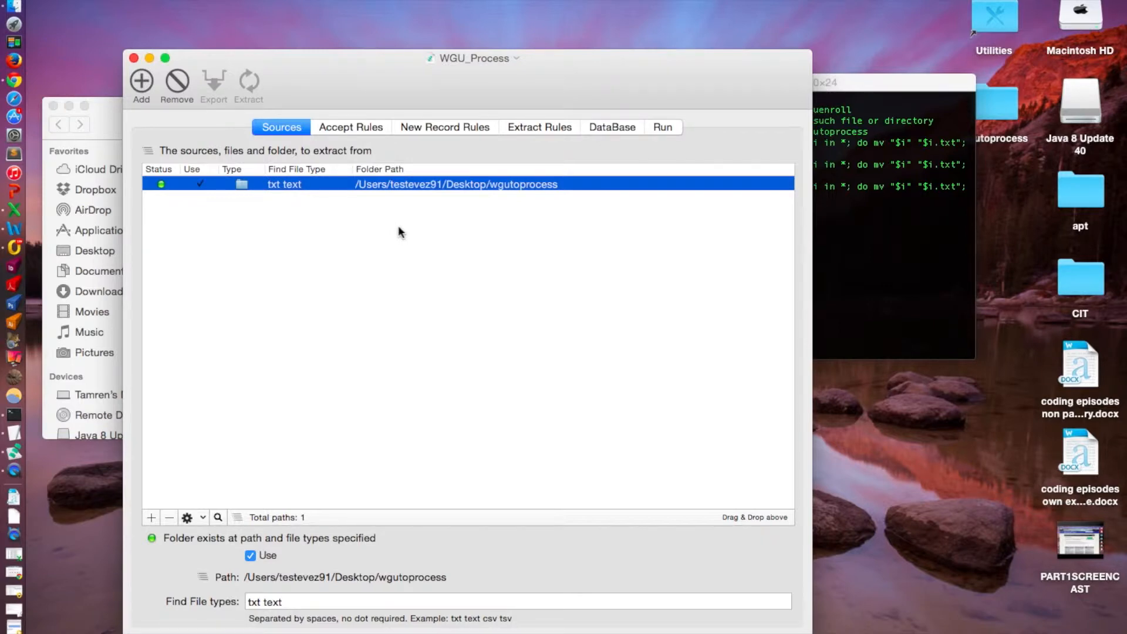
{"action": "left_click", "coordinate": [527, 134]}
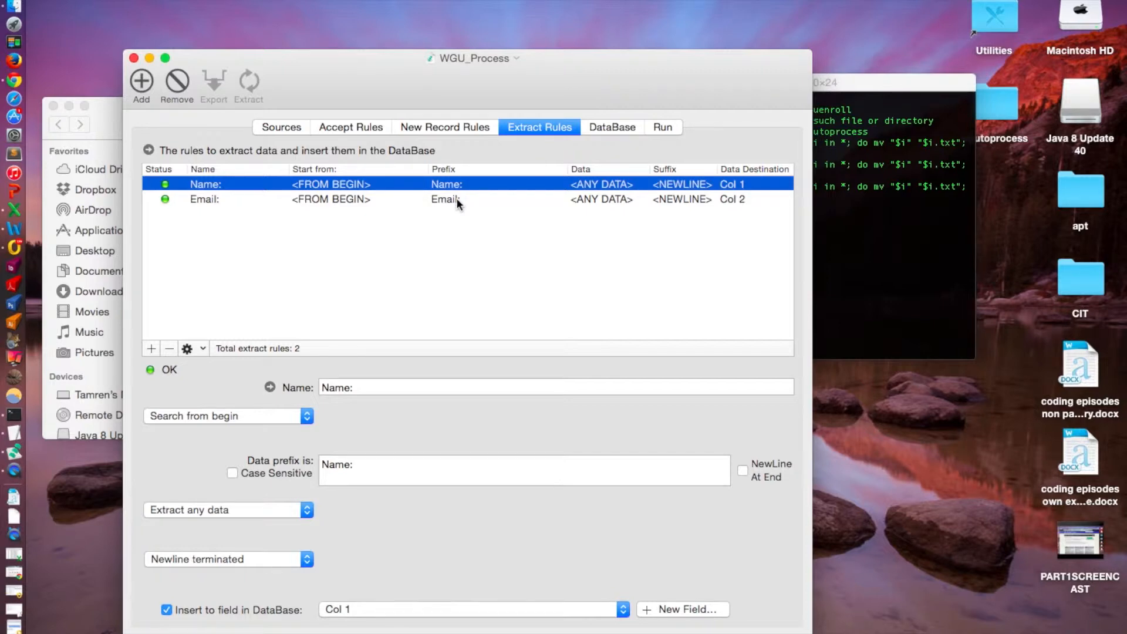
{"action": "left_click", "coordinate": [600, 126]}
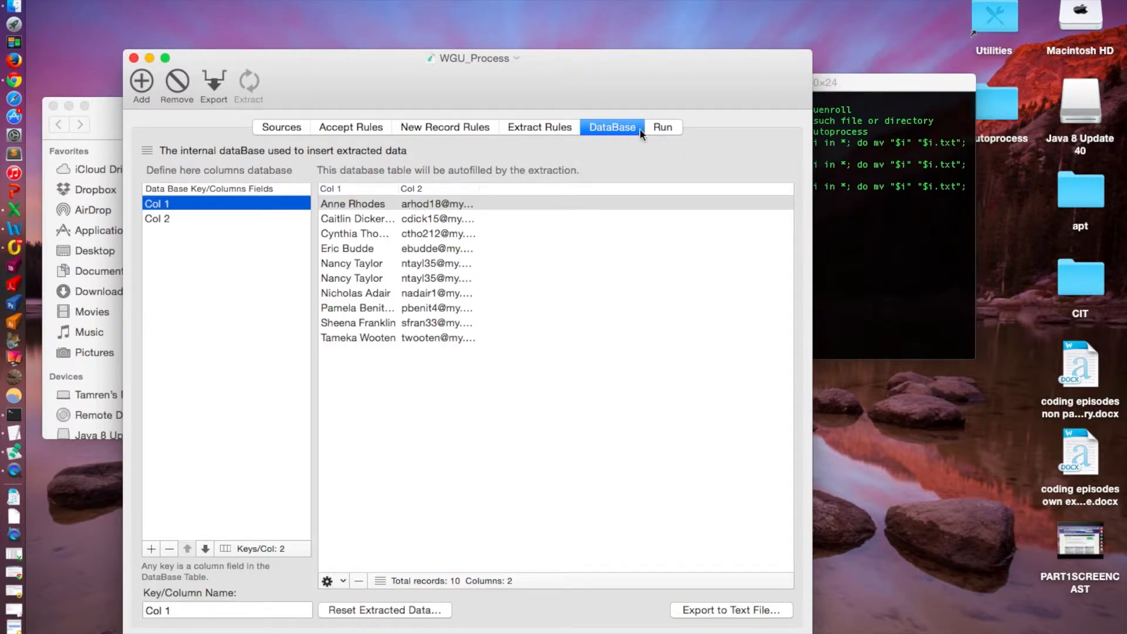
{"action": "left_click", "coordinate": [658, 128]}
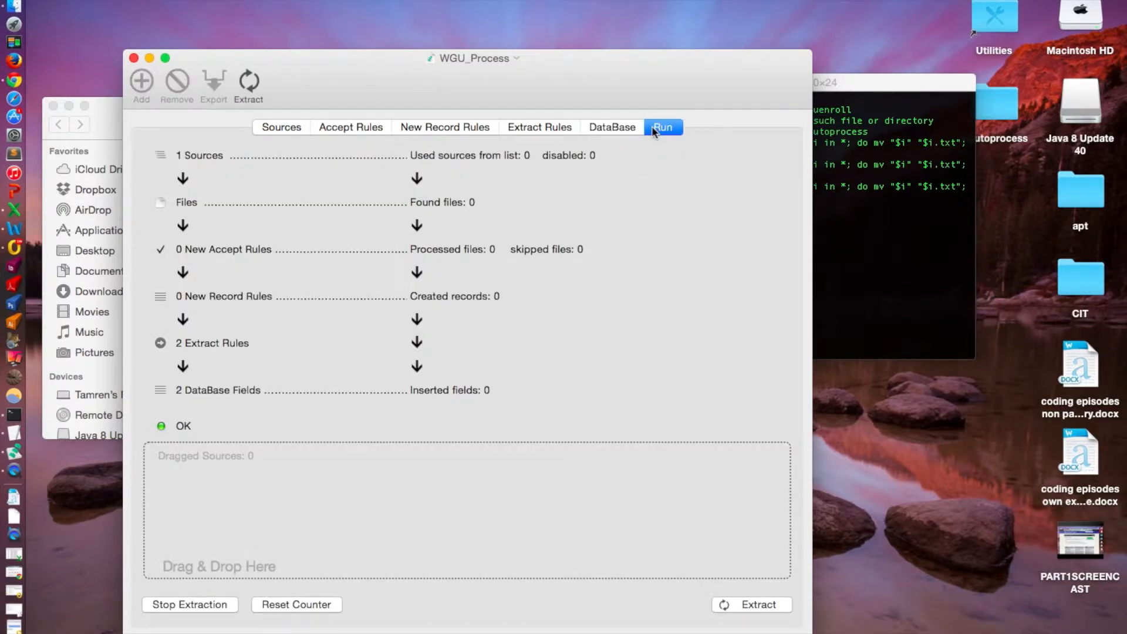
{"action": "left_click", "coordinate": [602, 130]}
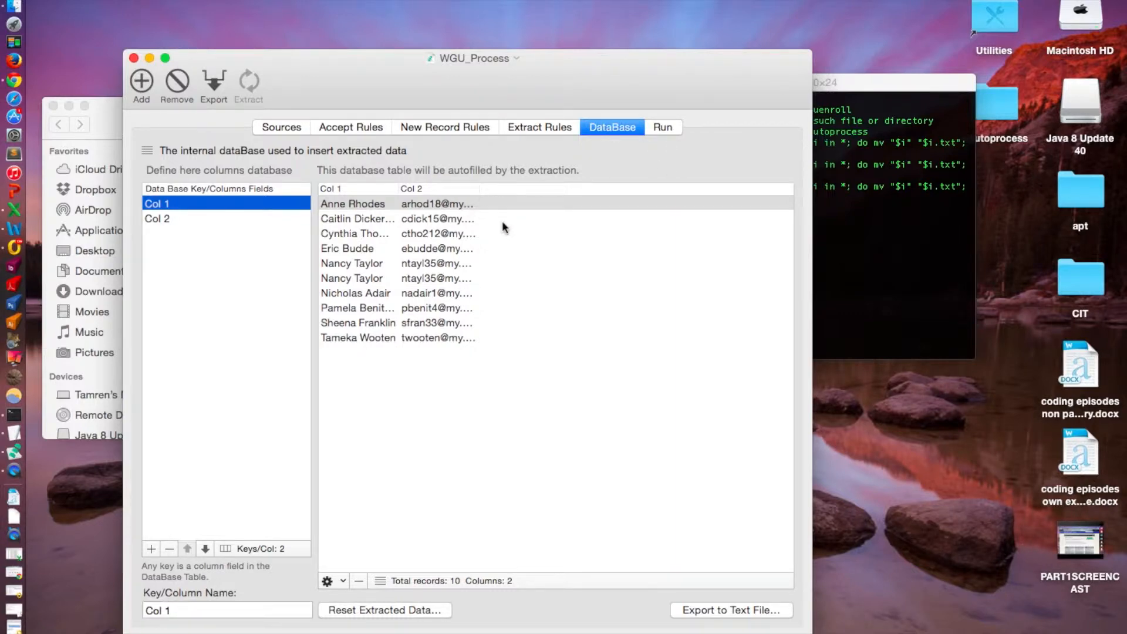
{"action": "left_click", "coordinate": [663, 127]}
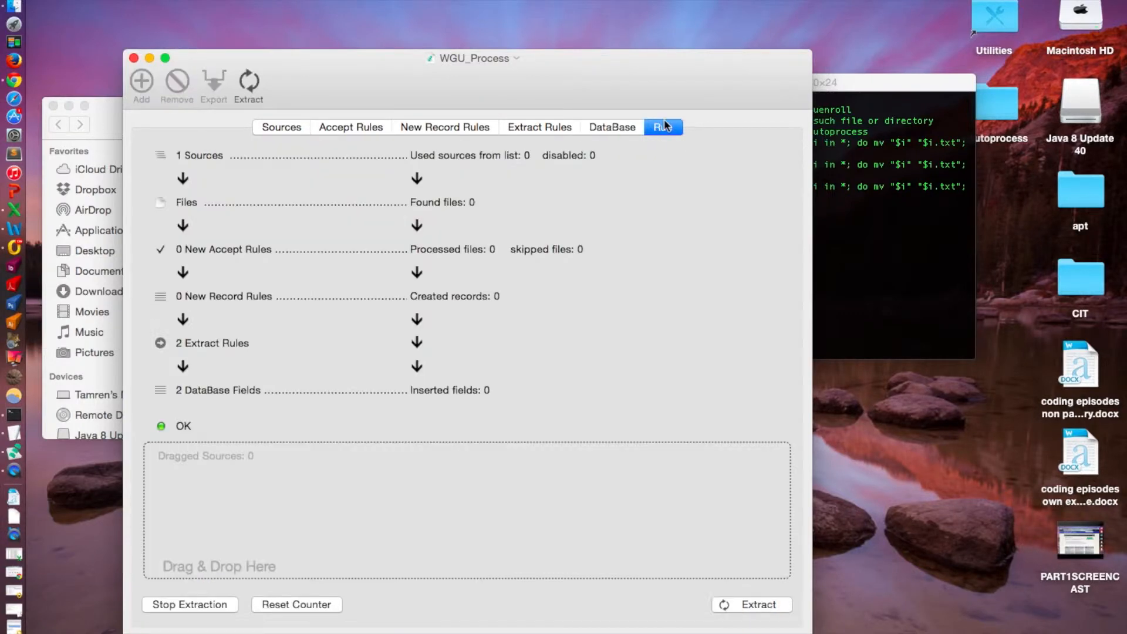
{"action": "left_click", "coordinate": [613, 127]}
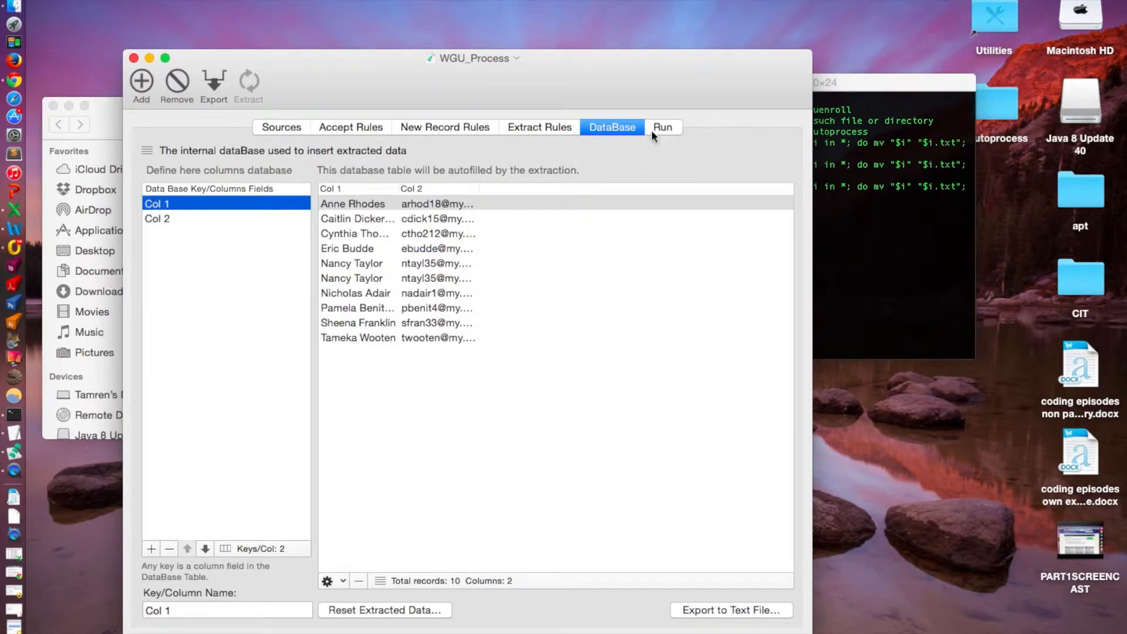
{"action": "left_click", "coordinate": [673, 130]}
{"action": "left_click", "coordinate": [622, 128]}
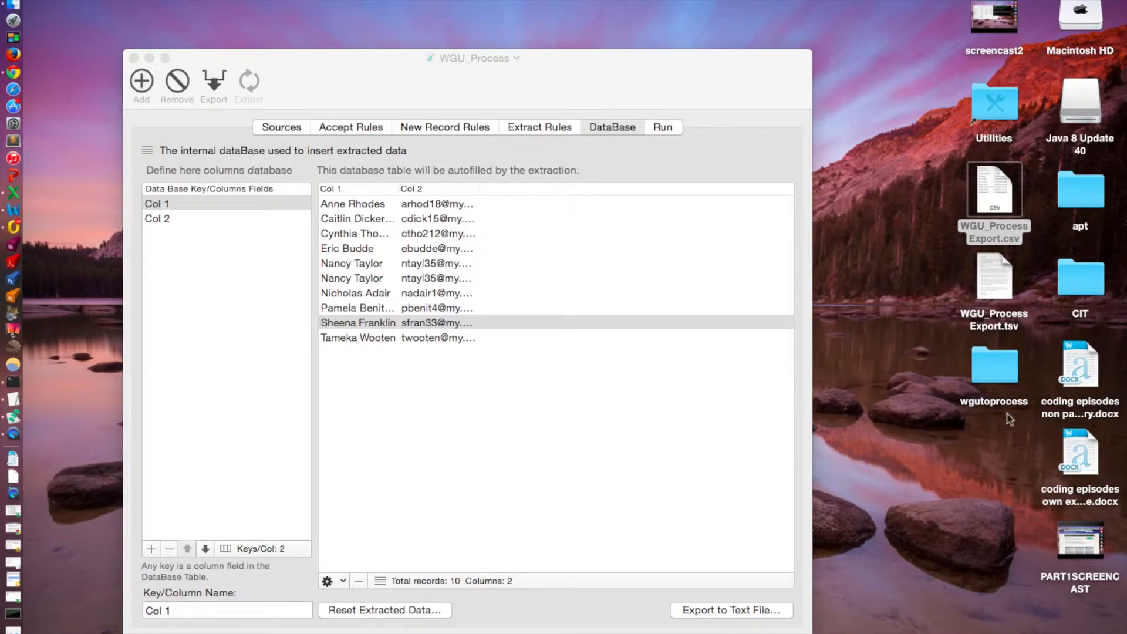
Start exporting the database to a text file with Col 1 and Col 2 as the exported fields.
{"action": "left_click", "coordinate": [728, 612]}
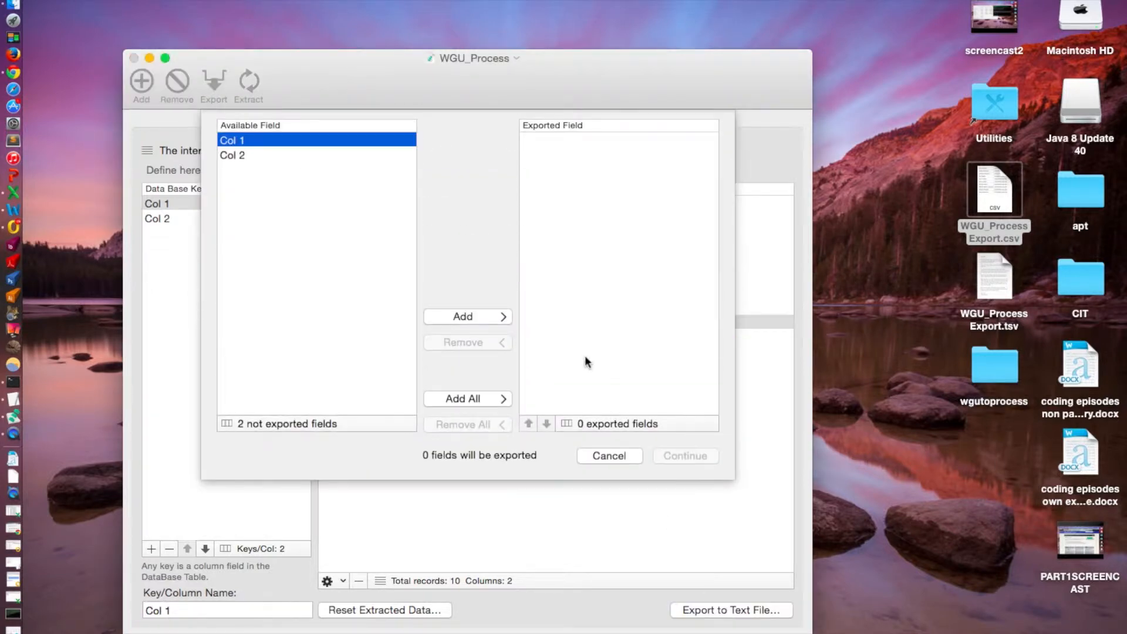
{"action": "left_click", "coordinate": [465, 316]}
{"action": "left_click", "coordinate": [465, 316]}
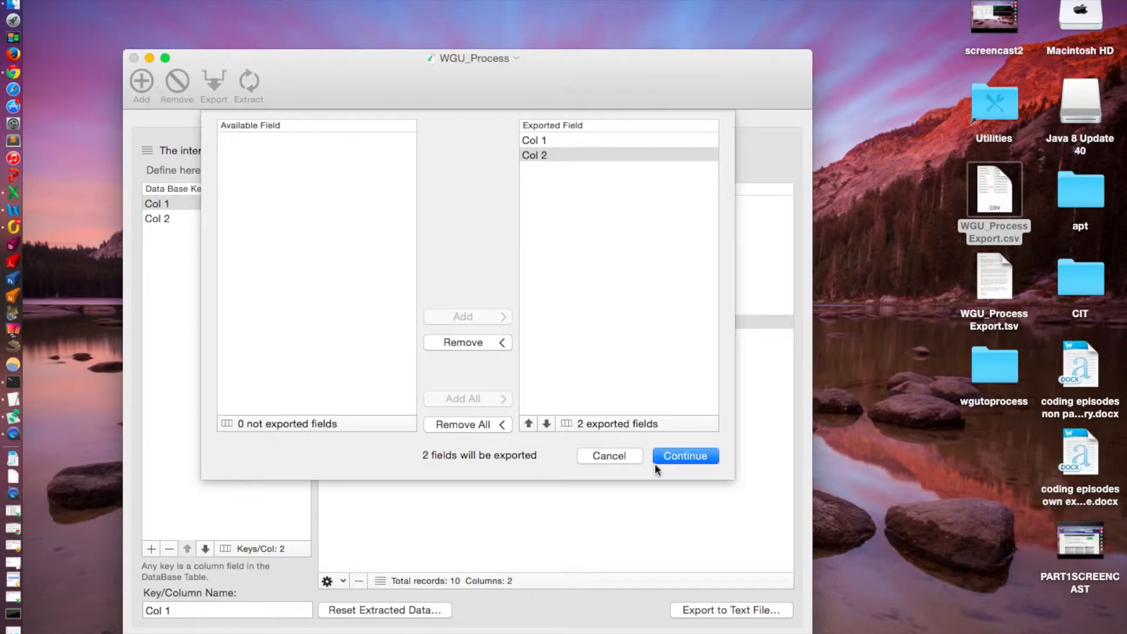
{"action": "left_click", "coordinate": [678, 461]}
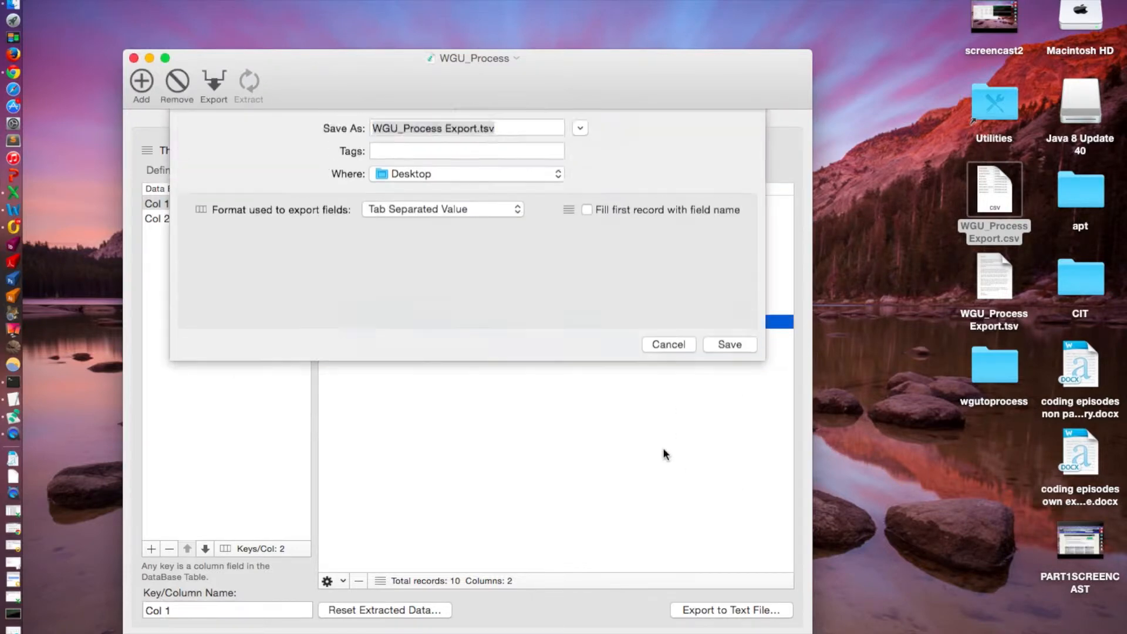
Save the export to the Desktop as WGU_Process Export.csv in Comma Separated Value format, replacing the existing file.
{"action": "left_click", "coordinate": [502, 142]}
{"action": "key", "text": "BackSpace"}
{"action": "key", "text": "BackSpace"}
{"action": "key", "text": "BackSpace"}
{"action": "type", "text": "cs"}
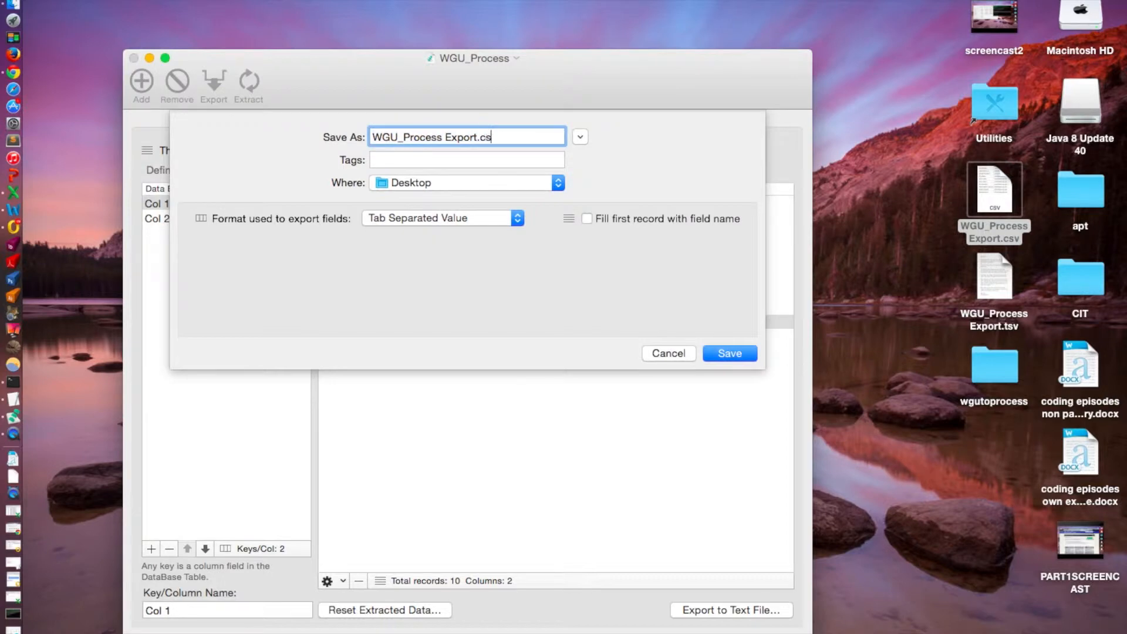
{"action": "type", "text": "v"}
{"action": "left_click", "coordinate": [477, 221]}
{"action": "left_click", "coordinate": [469, 234]}
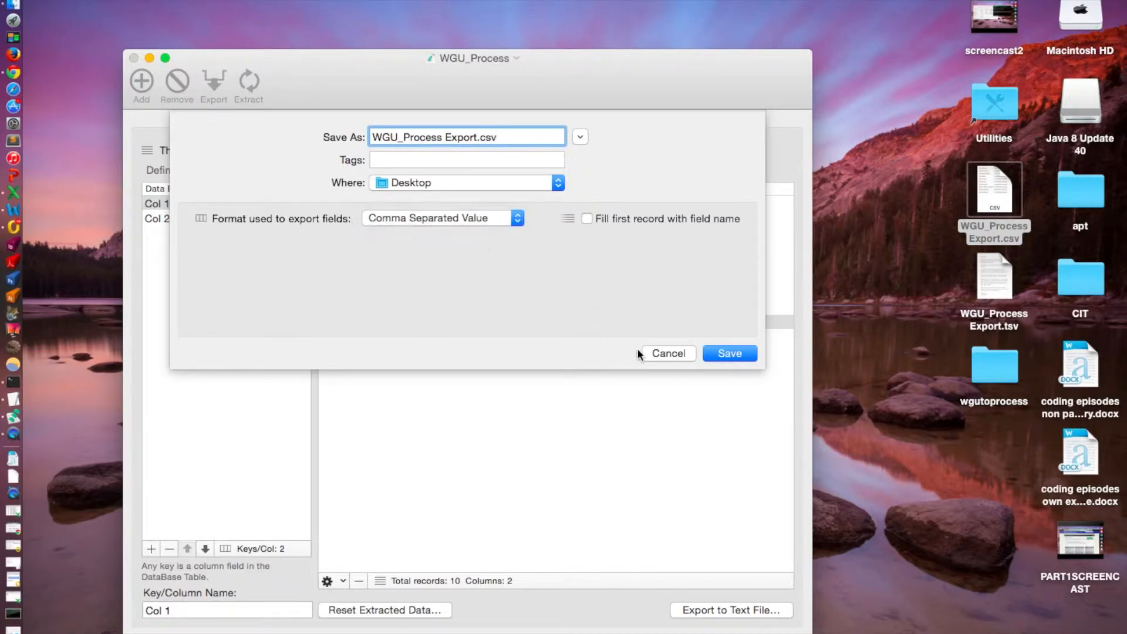
{"action": "left_click", "coordinate": [725, 356]}
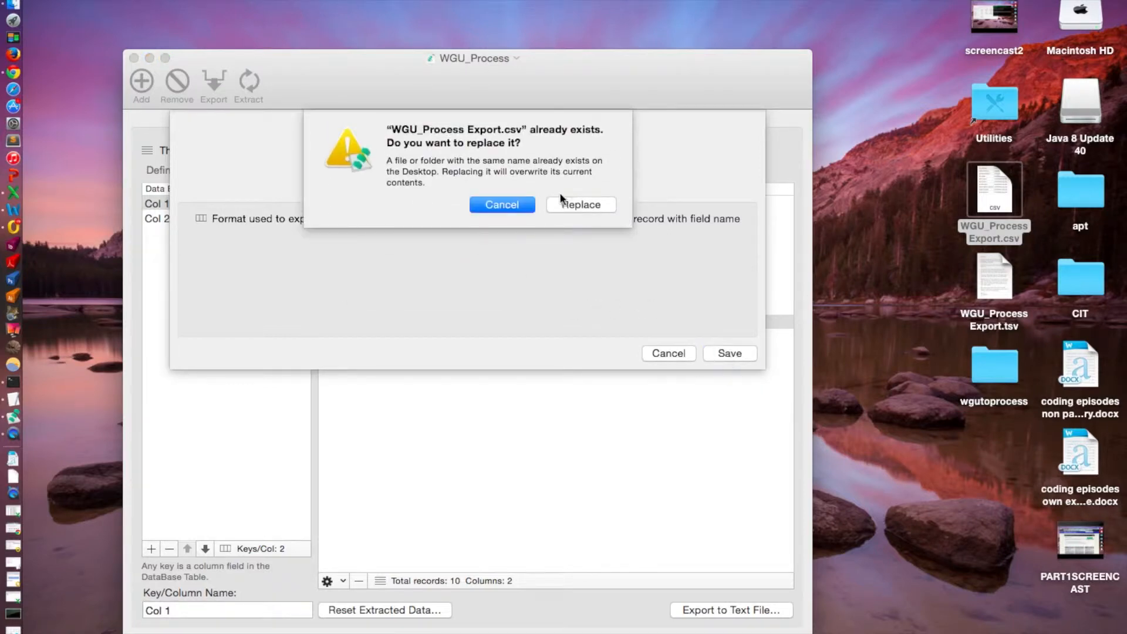
{"action": "left_click", "coordinate": [581, 211]}
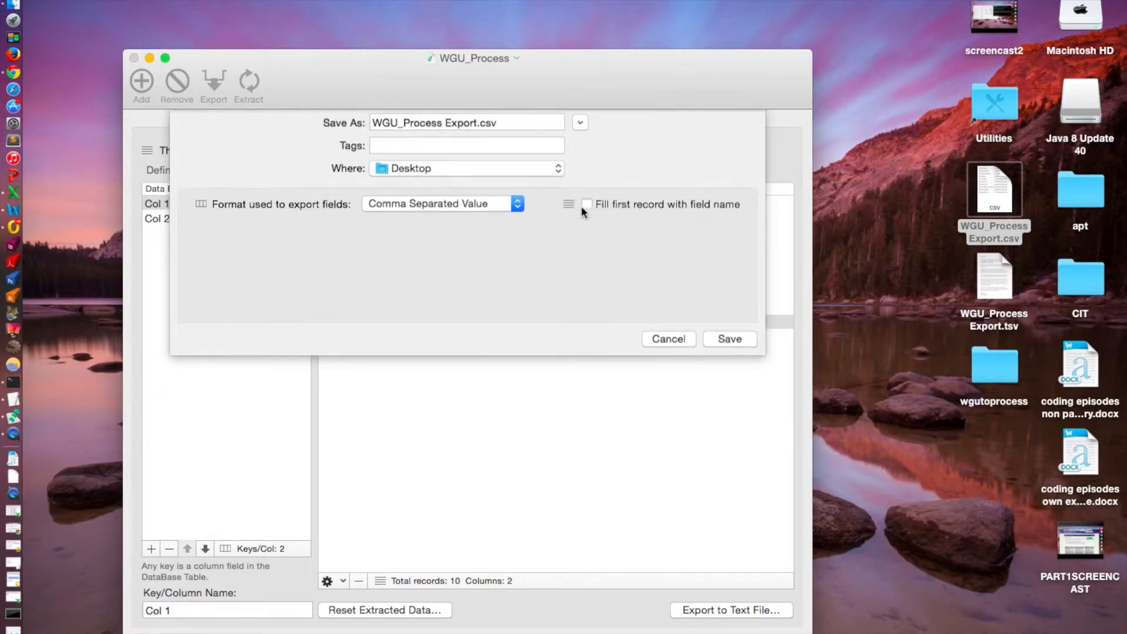
Minimize the WGU_Process window, open WGU_Process Export.csv in Excel, and look through the rows of the minimized enrollment template.
{"action": "left_click", "coordinate": [150, 57]}
{"action": "double_click", "coordinate": [996, 189]}
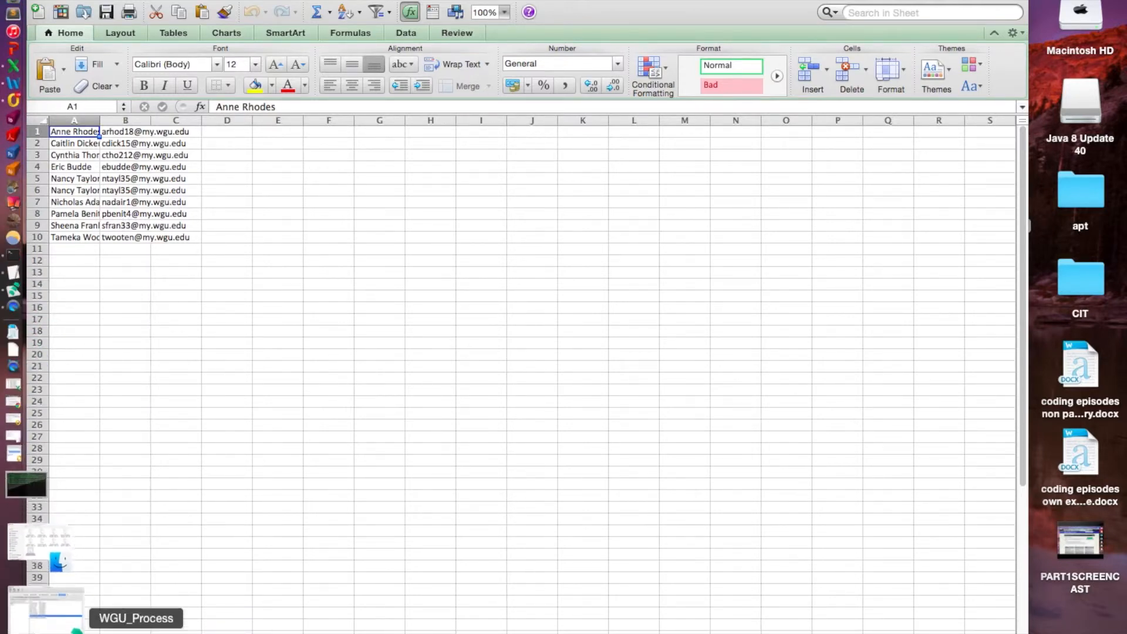
{"action": "left_click", "coordinate": [37, 507]}
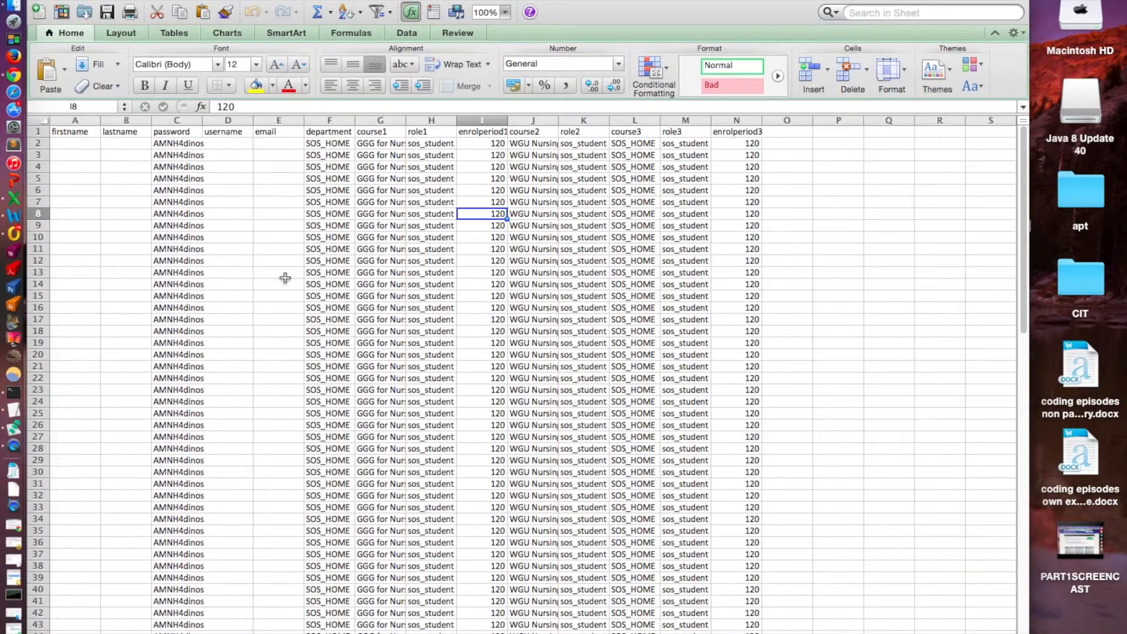
{"action": "scroll", "coordinate": [285, 278], "scroll_direction": "down", "scroll_amount": 1}
{"action": "scroll", "coordinate": [285, 278], "scroll_direction": "down", "scroll_amount": 15}
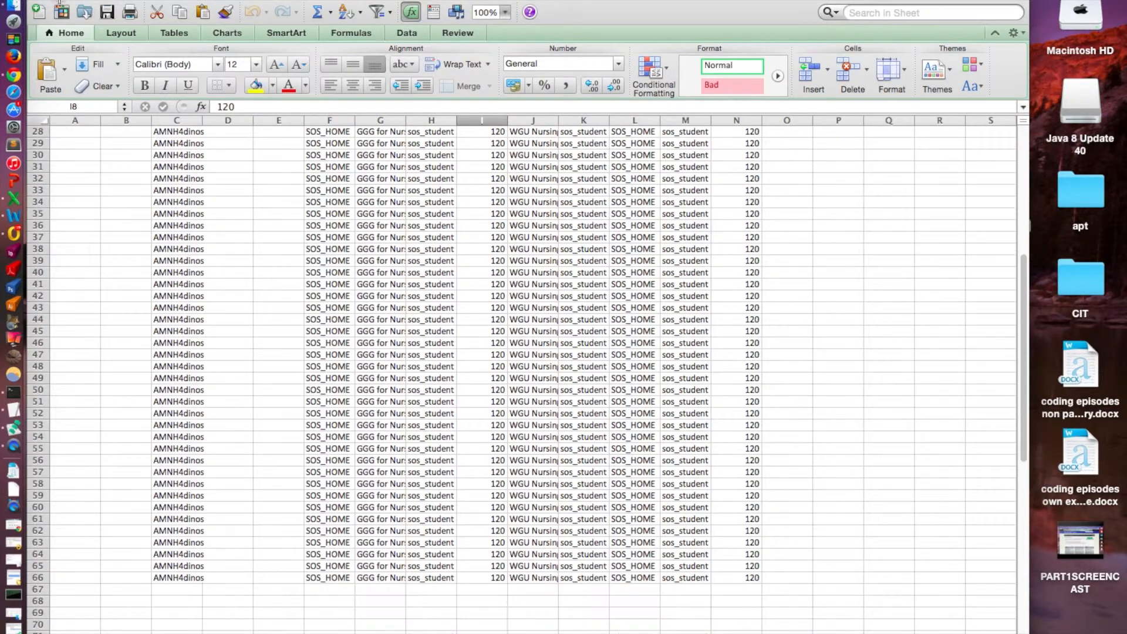
Minimize both spreadsheets and restore the WGU_Process window in Data Extractor.
{"action": "left_click", "coordinate": [54, 1]}
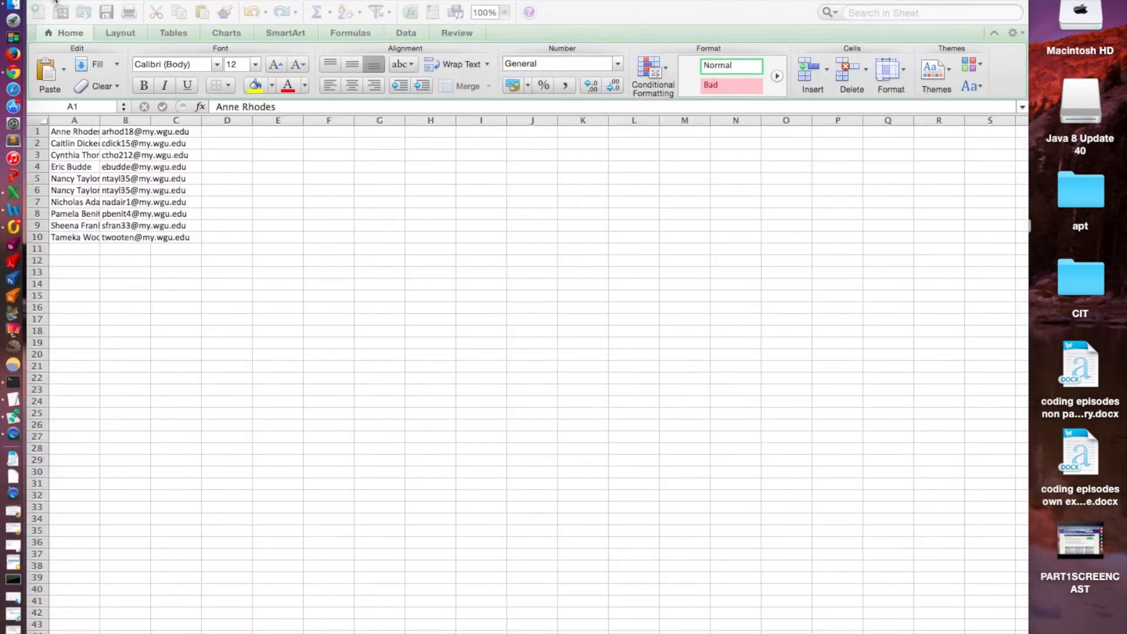
{"action": "left_click", "coordinate": [56, 1]}
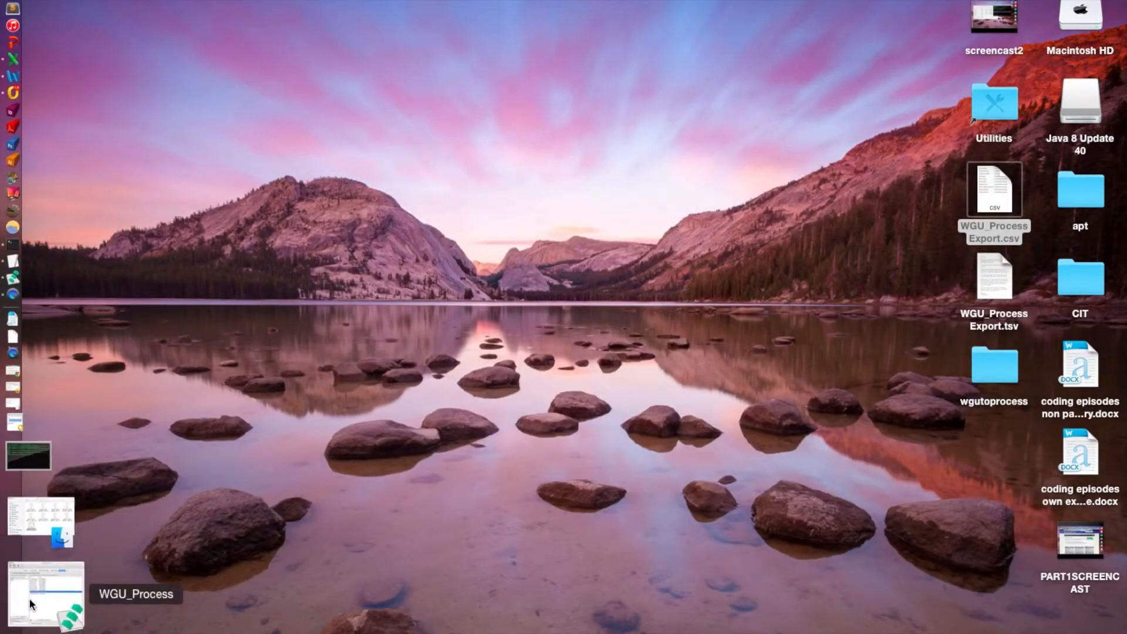
{"action": "left_click", "coordinate": [29, 599]}
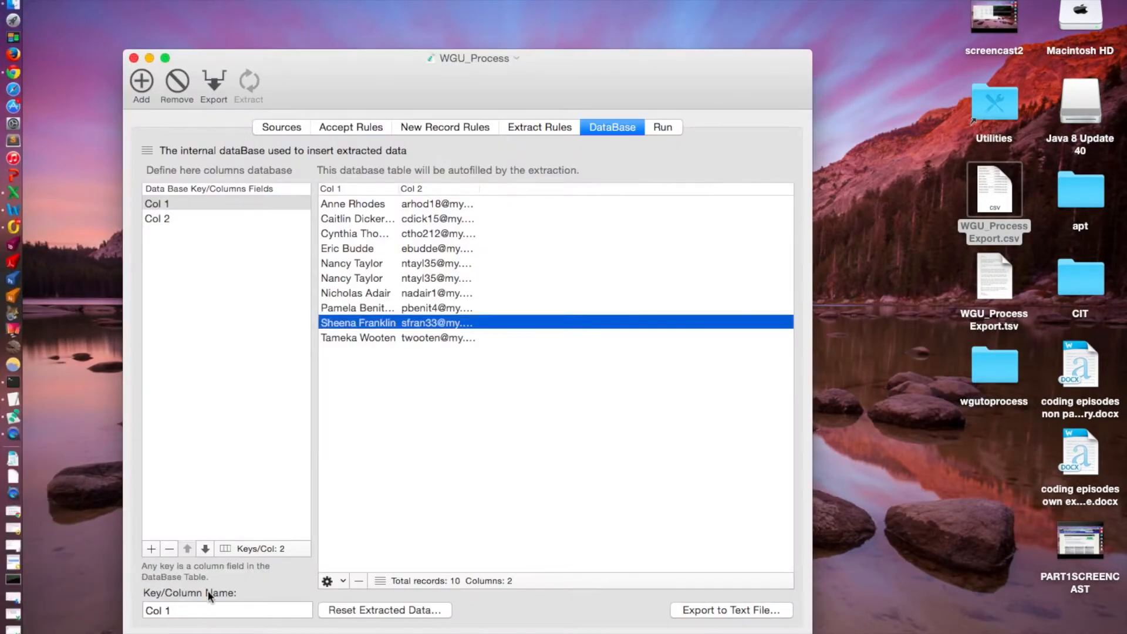